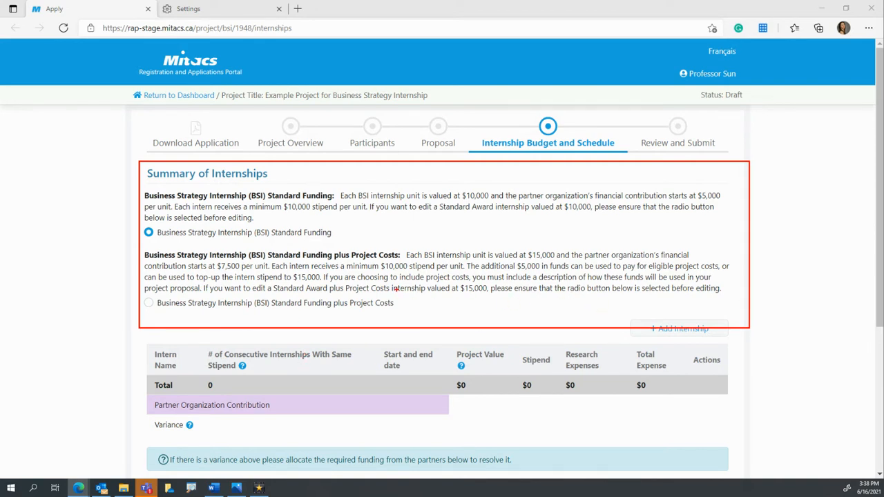
Review the descriptions of the BSI Standard Funding and Standard Funding plus Project Costs options
right_click(2, 239)
click(353, 217)
drag(276, 220, 128, 212)
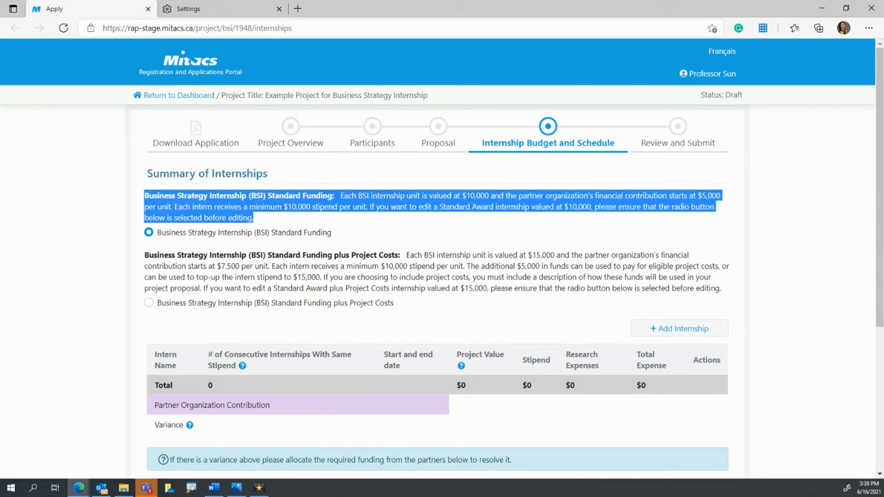
key(alt+Tab)
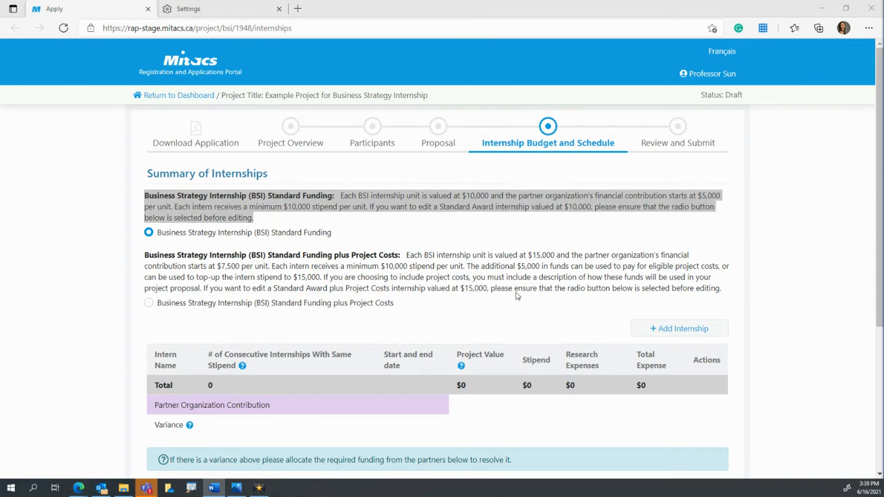
click(524, 238)
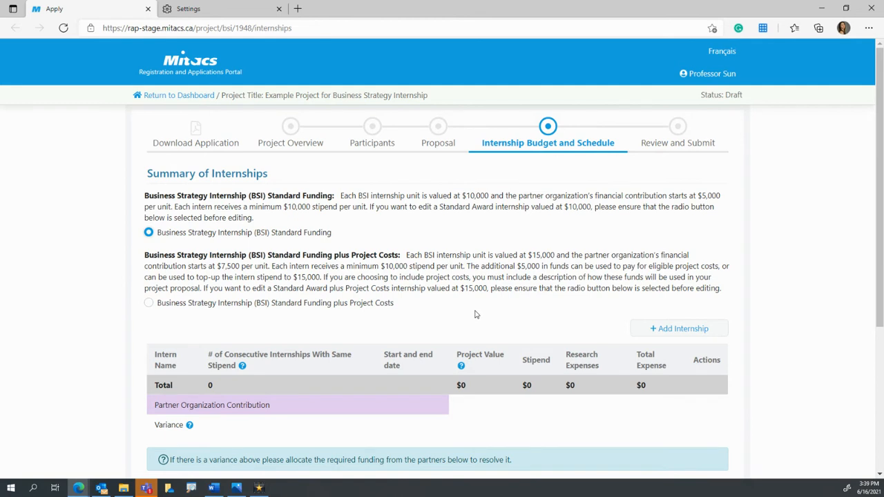
drag(730, 290, 149, 255)
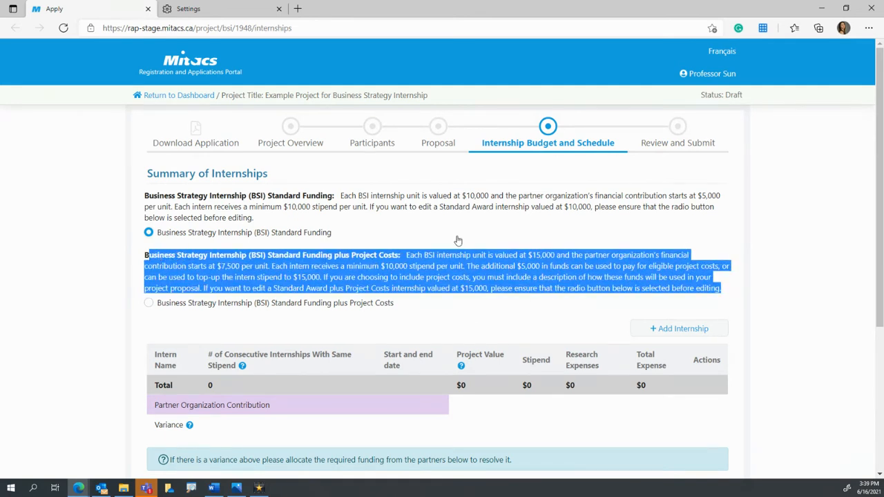
click(542, 235)
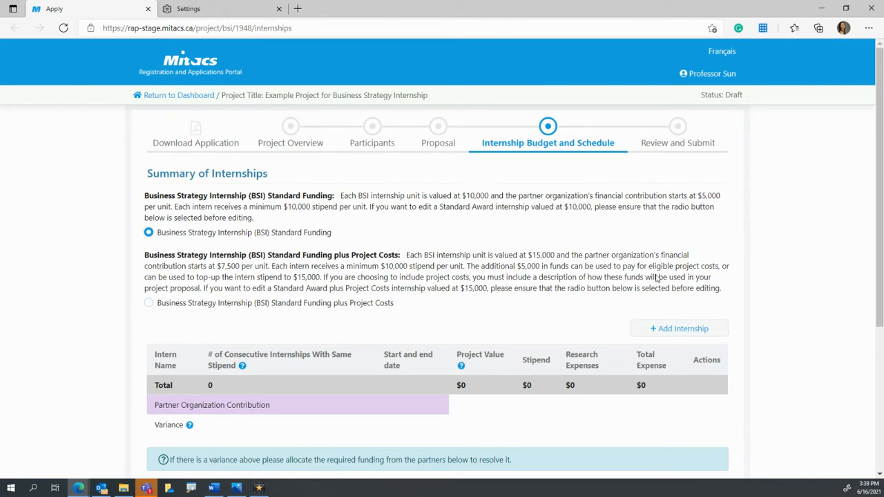
Start a new internship entry under the Business Strategy Internship (BSI) Standard Funding option
scroll(679, 277, down, 1)
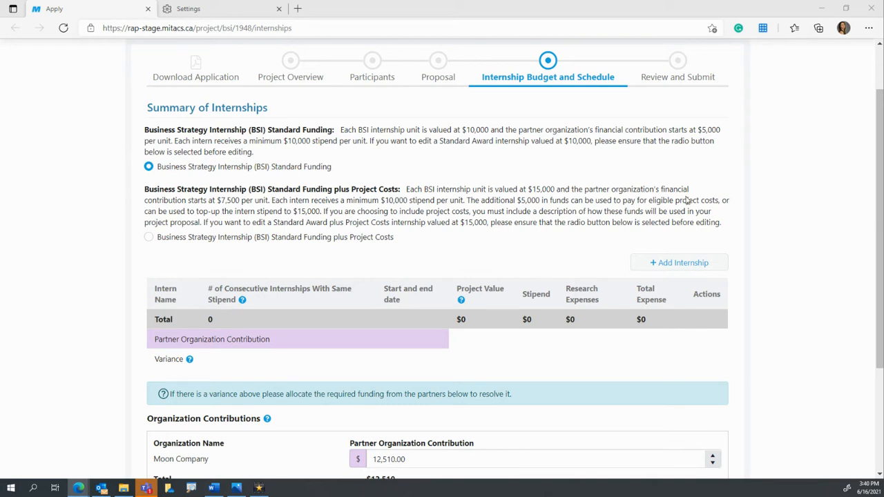
scroll(688, 199, down, 1)
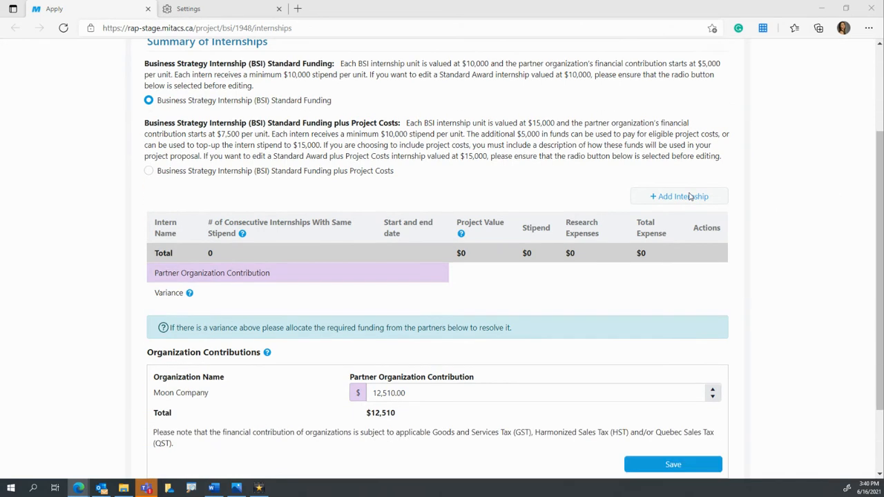
drag(333, 103, 158, 105)
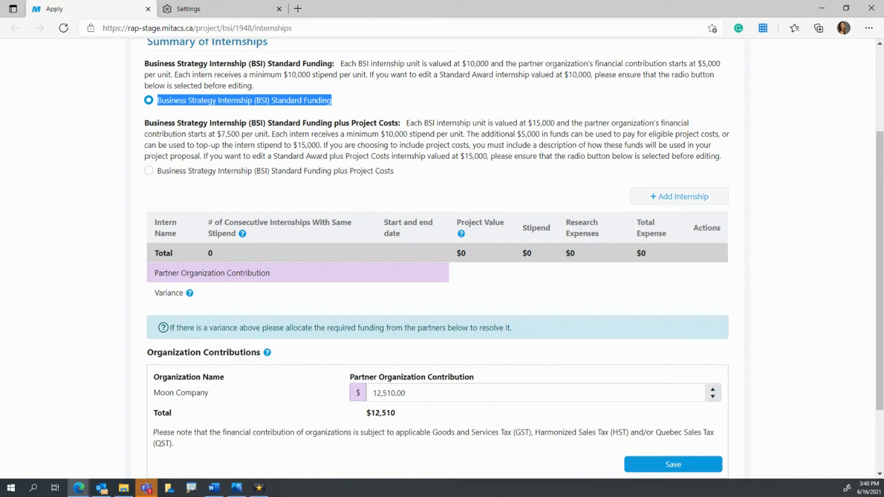
click(675, 202)
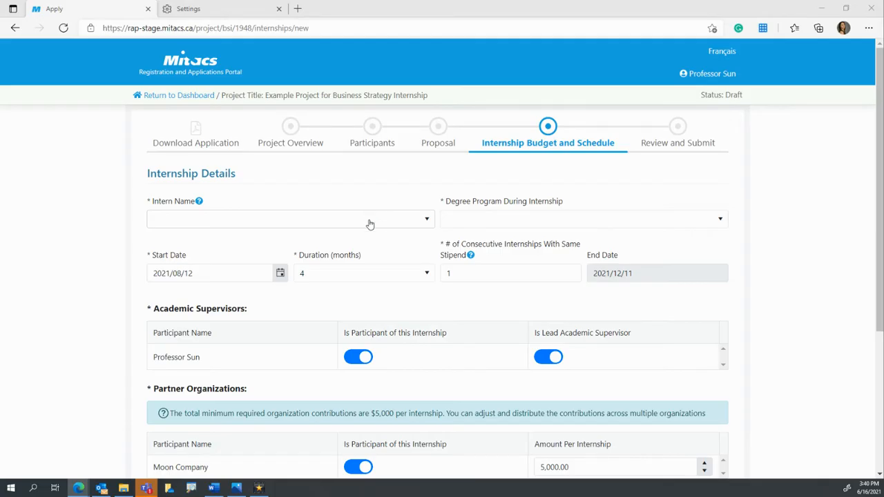
Assign the listed student participant as the intern and set the degree program during the internship to Bachelors
click(366, 223)
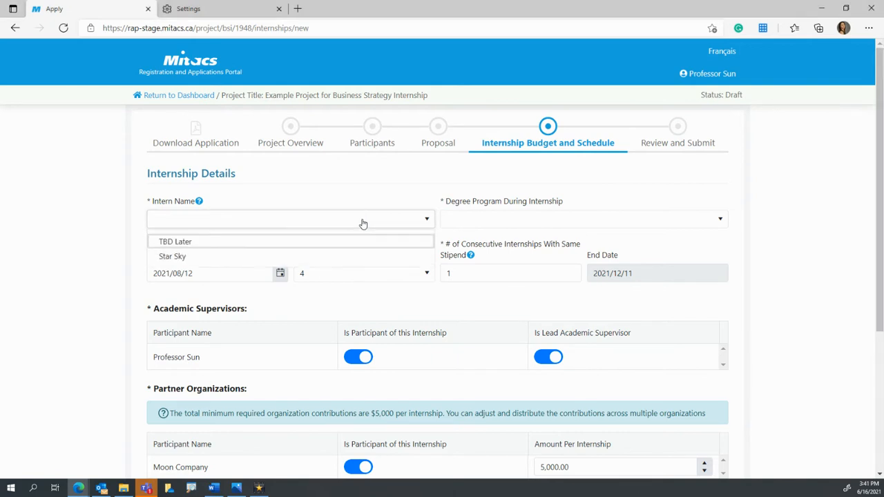
click(251, 257)
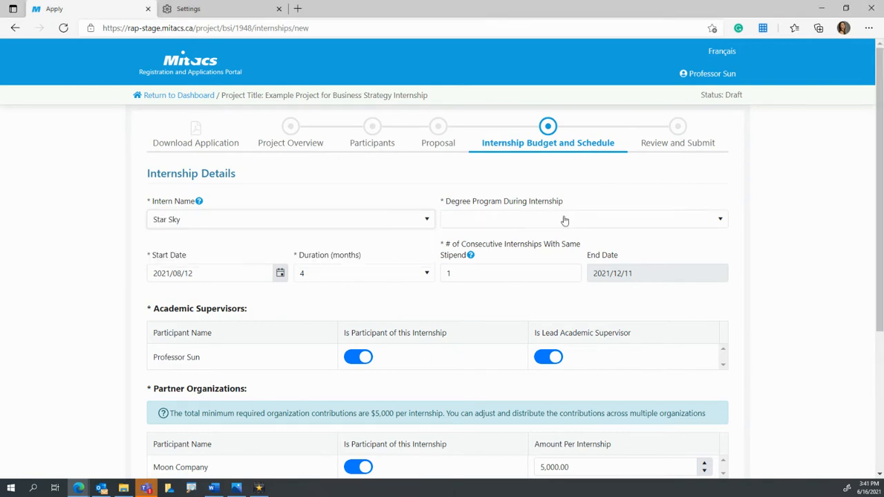
click(542, 221)
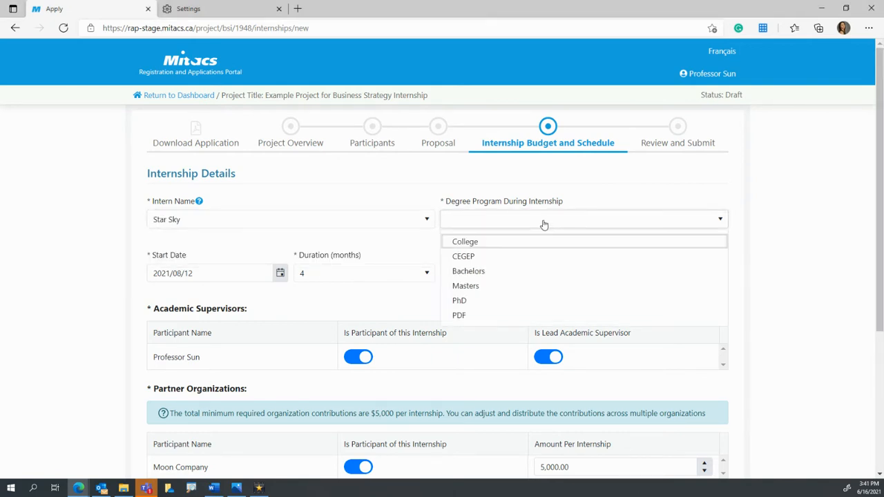
click(487, 273)
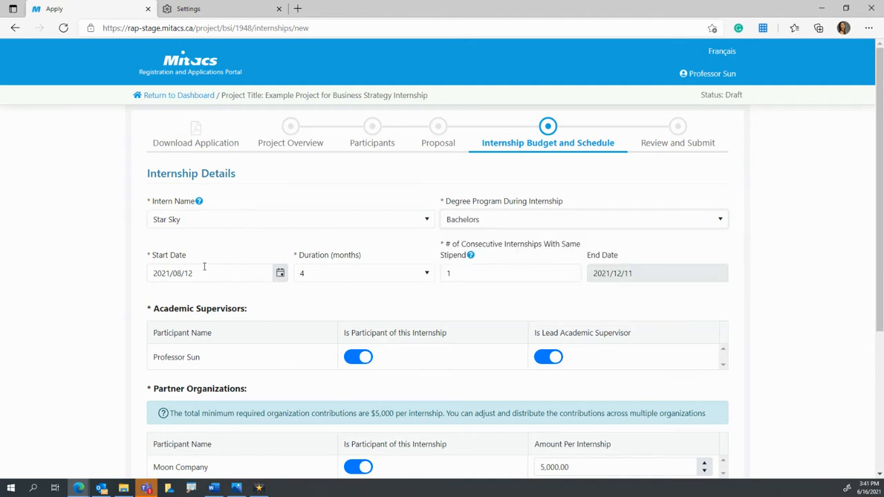
Check the duration choices and read the help on the number of consecutive internships with the same stipend
click(361, 281)
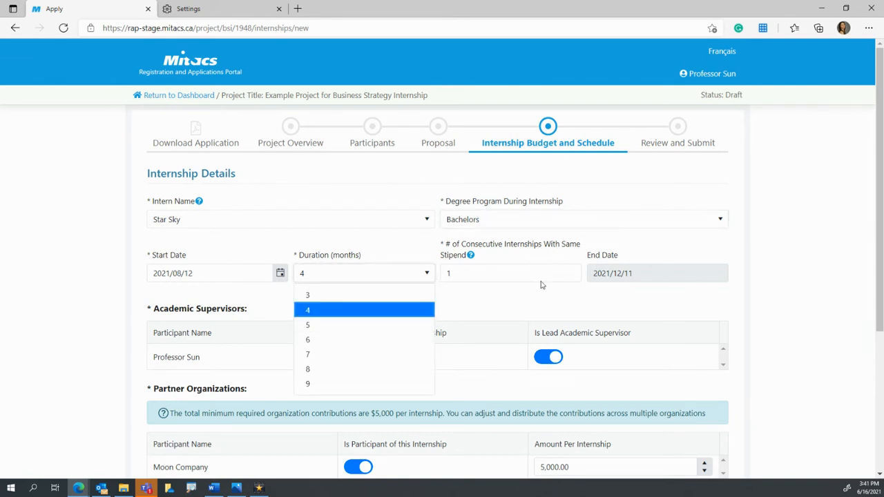
drag(512, 257, 431, 250)
click(470, 255)
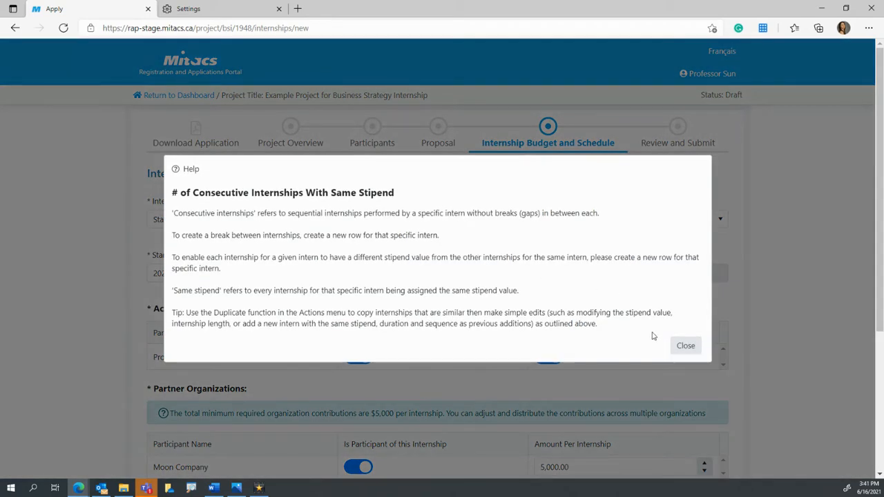
click(686, 346)
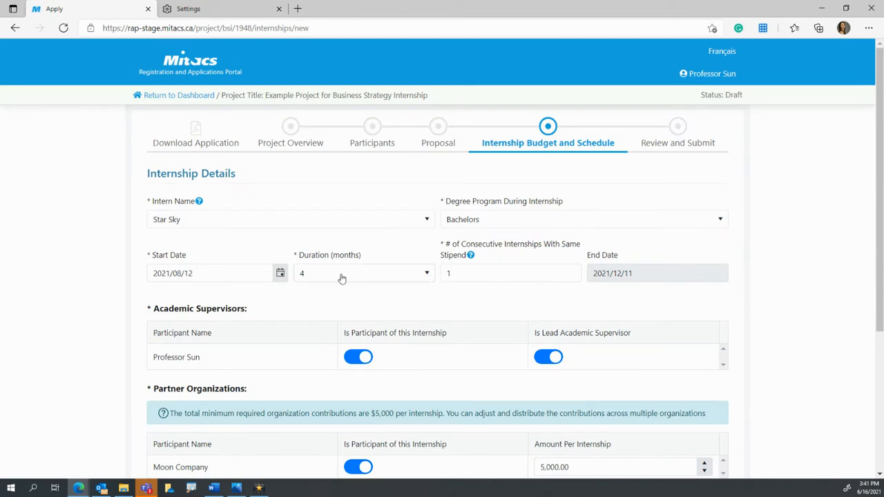
click(641, 277)
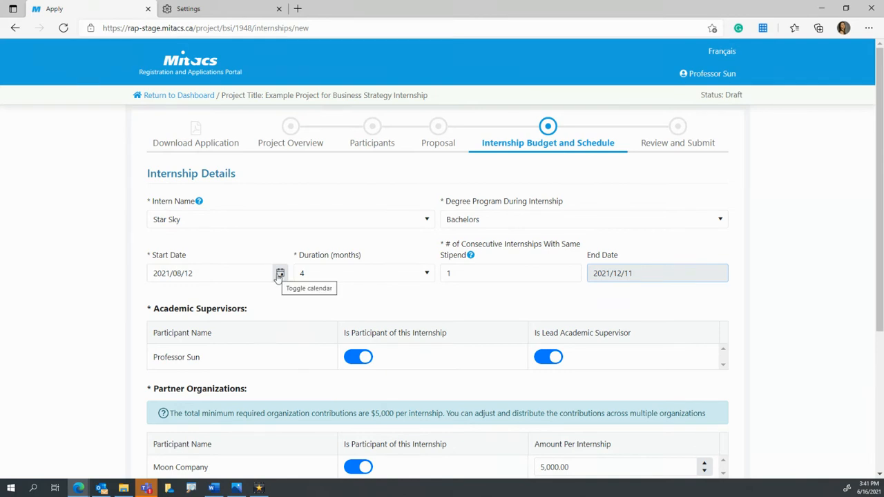
Try an internship duration of 7 months and set it back to 4 months
click(422, 280)
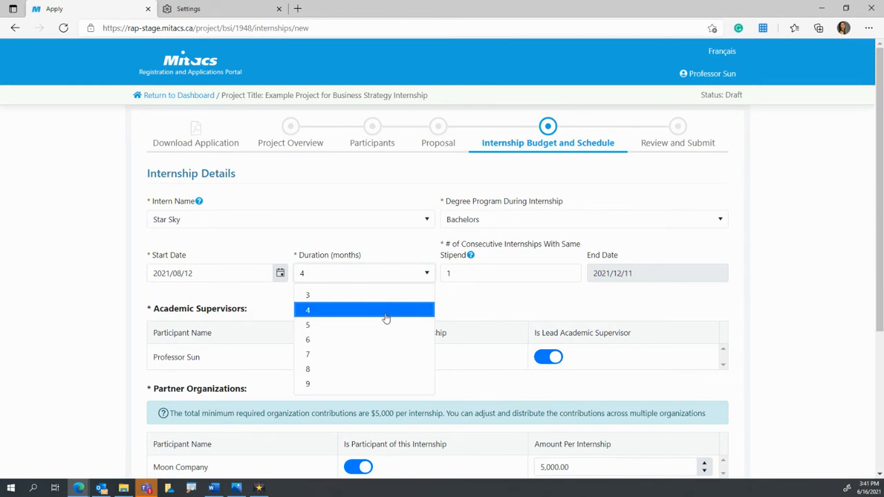
click(380, 295)
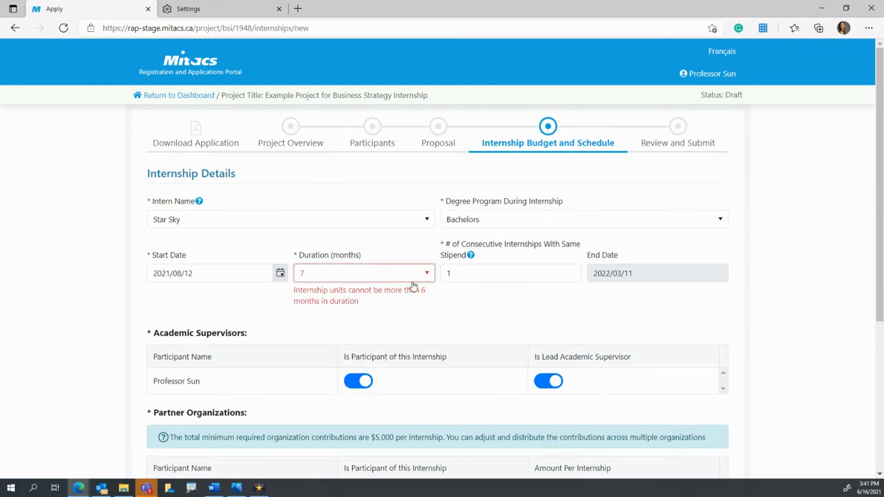
click(408, 277)
click(367, 273)
click(390, 274)
click(329, 312)
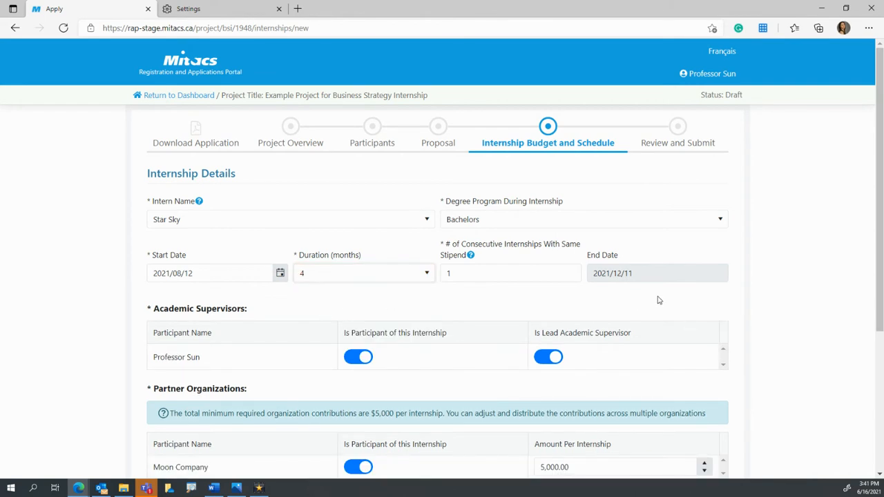
Read the Partner Organizations note on the minimum contribution per internship and on distributing contributions across multiple organizations
scroll(660, 298, down, 2)
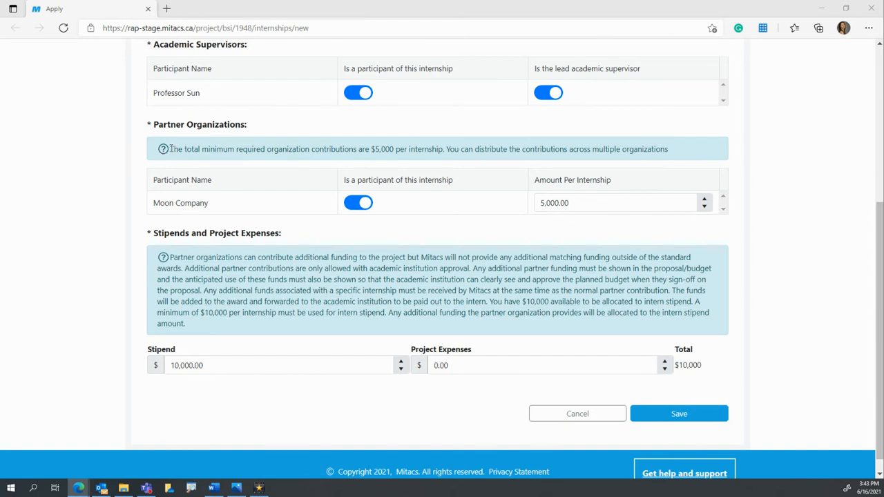
drag(448, 149, 151, 148)
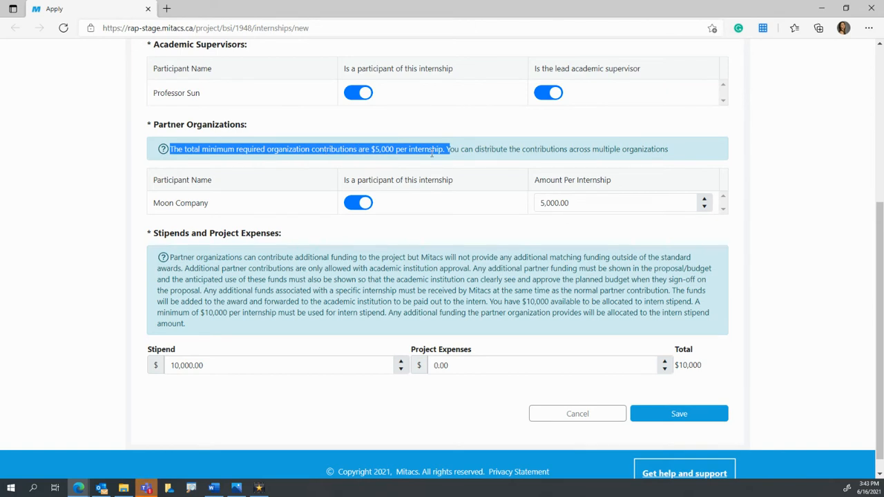
click(491, 153)
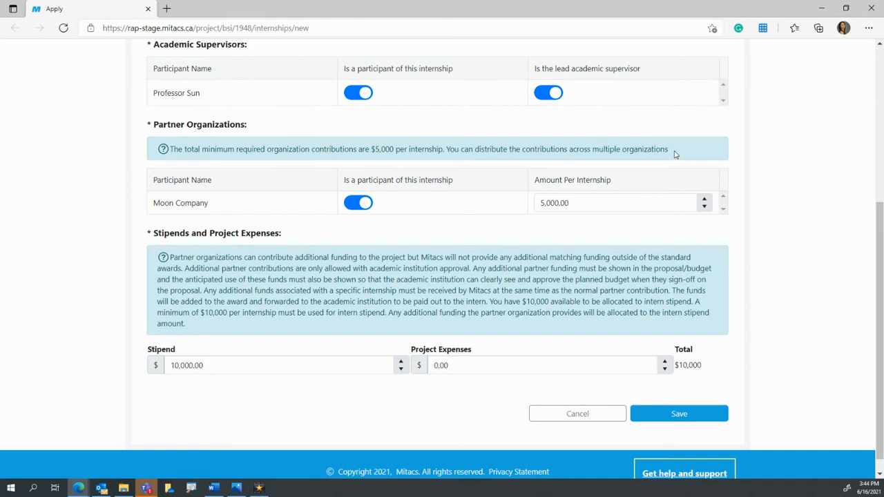
drag(675, 155, 449, 152)
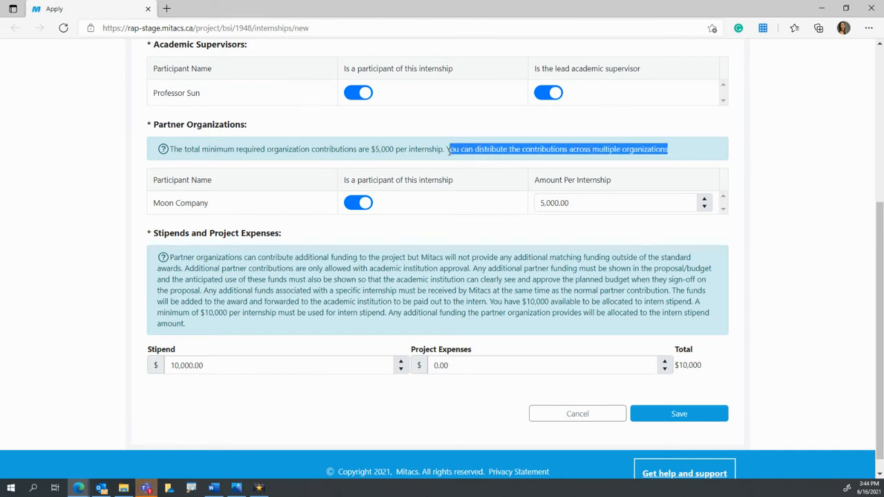
click(736, 150)
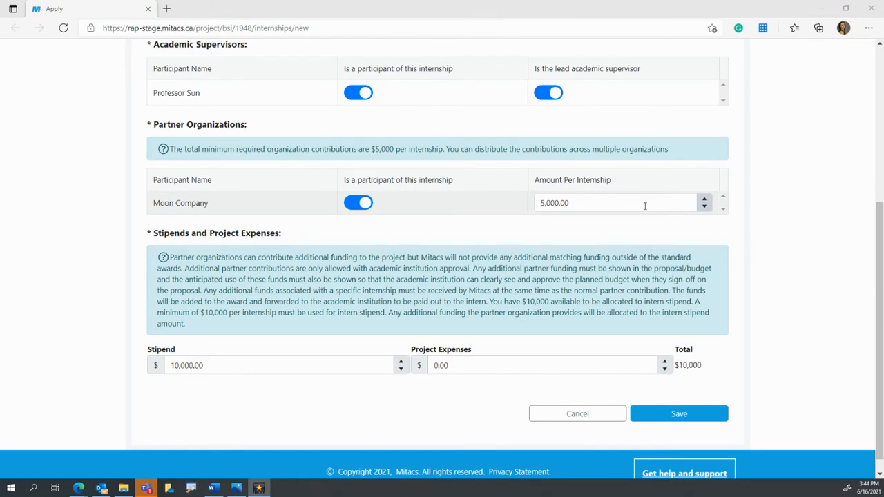
Raise Moon Company's amount per internship to 5,005 and the stipend to 10,005
scroll(642, 204, down, 1)
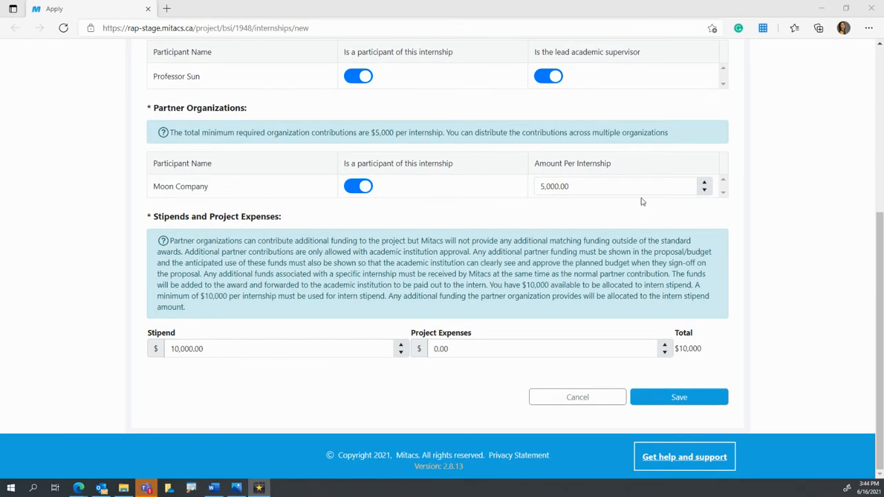
click(703, 183)
click(703, 183)
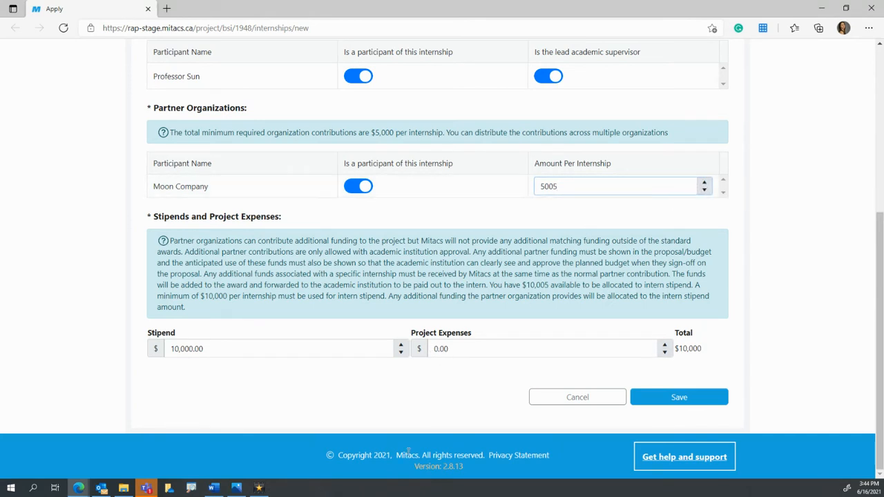
click(402, 349)
click(402, 348)
click(402, 349)
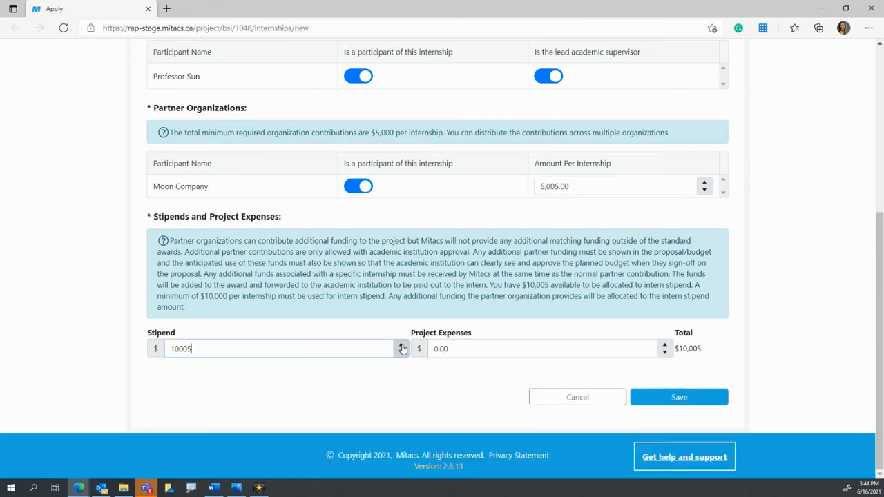
key(alt+Tab)
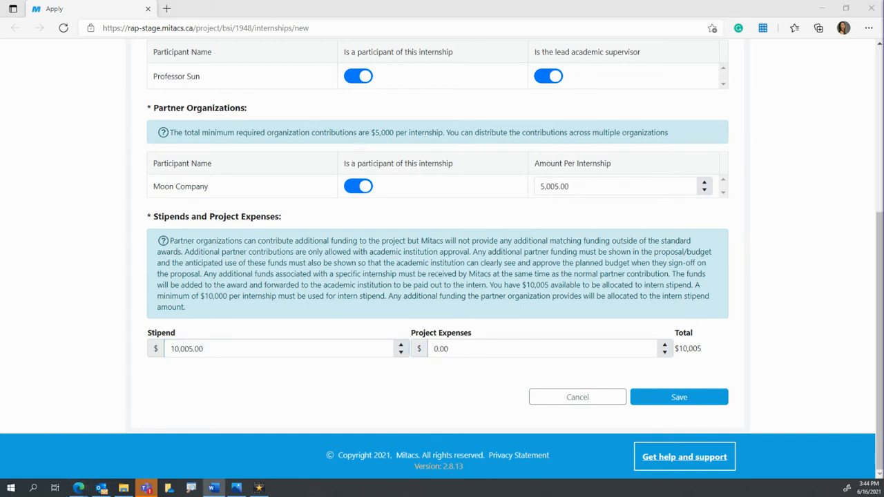
key(alt+Tab)
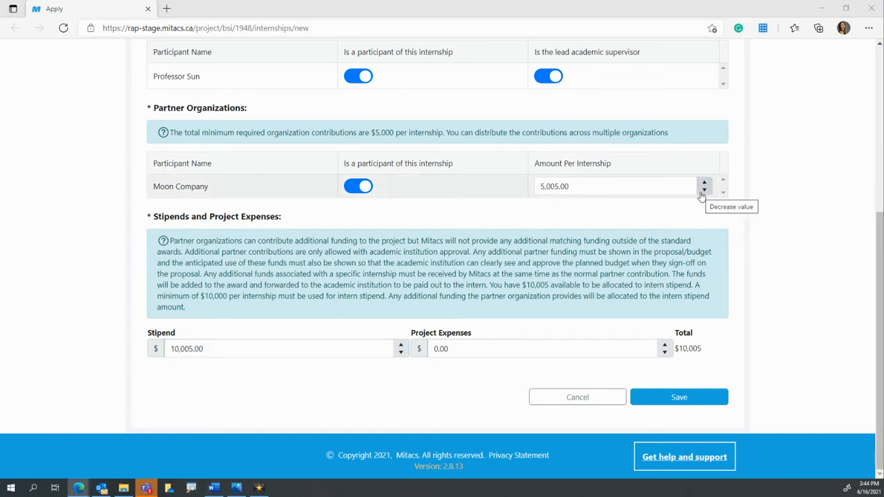
Return Moon Company's amount per internship to 5,000 and the stipend to 10,000
click(701, 194)
click(702, 194)
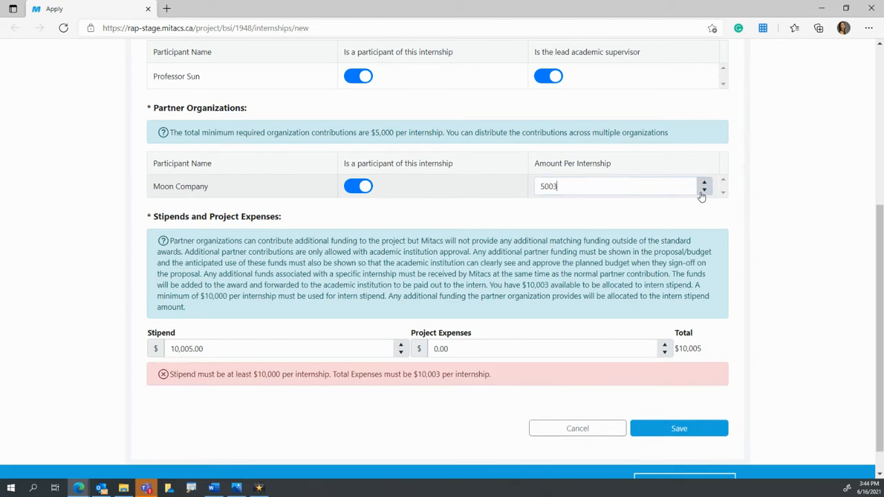
click(402, 352)
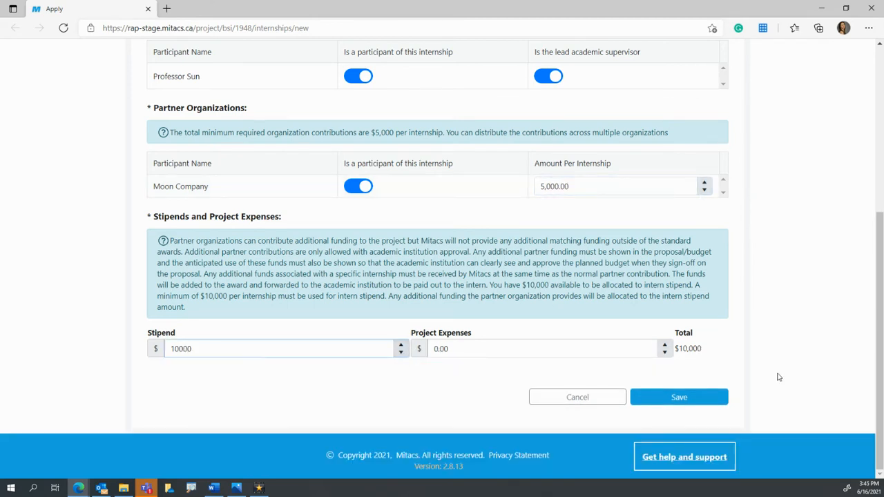
Try project expenses of 5 and set them back to 0
click(664, 345)
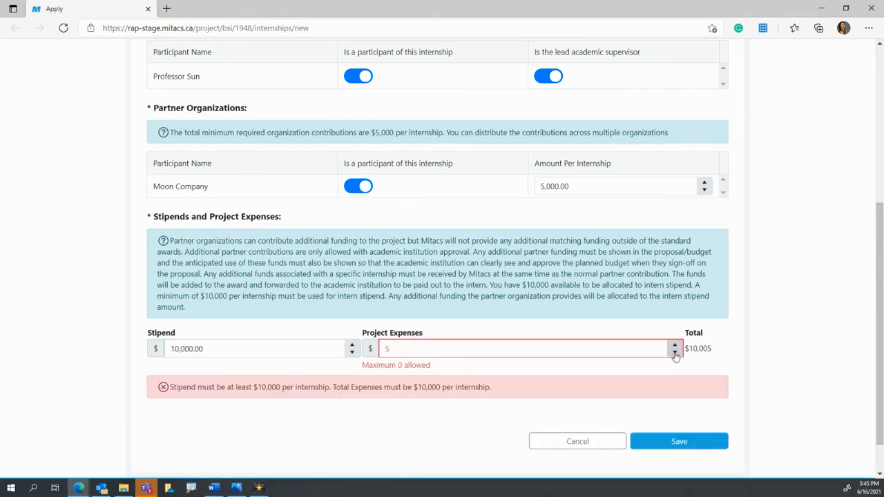
click(675, 353)
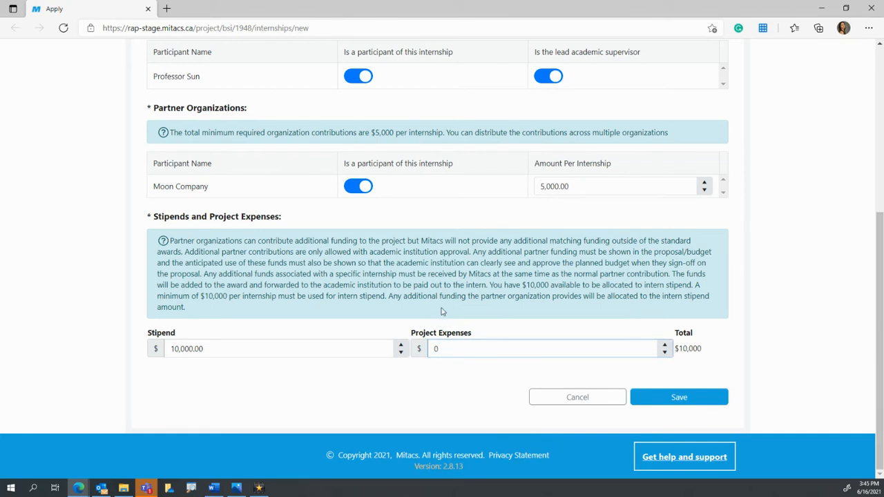
Raise the stipend to 10,005 and Moon Company's amount per internship to 5,005
click(400, 344)
click(399, 345)
click(398, 347)
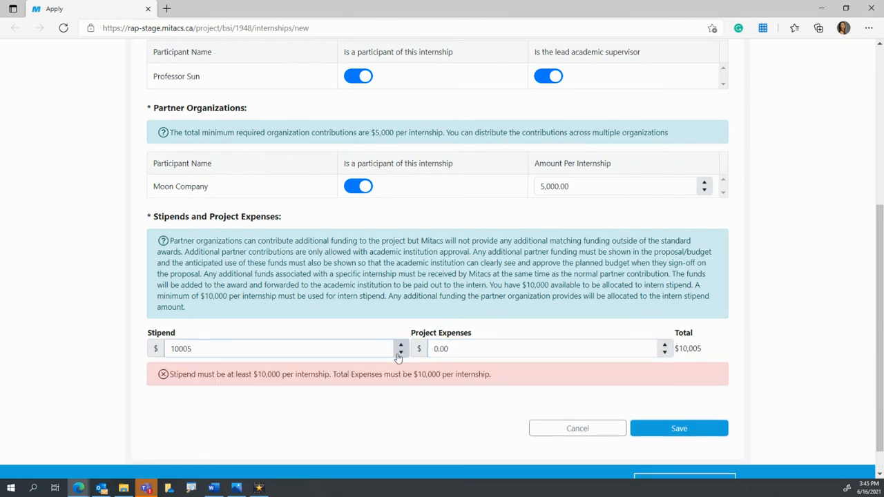
click(704, 186)
click(705, 185)
click(704, 185)
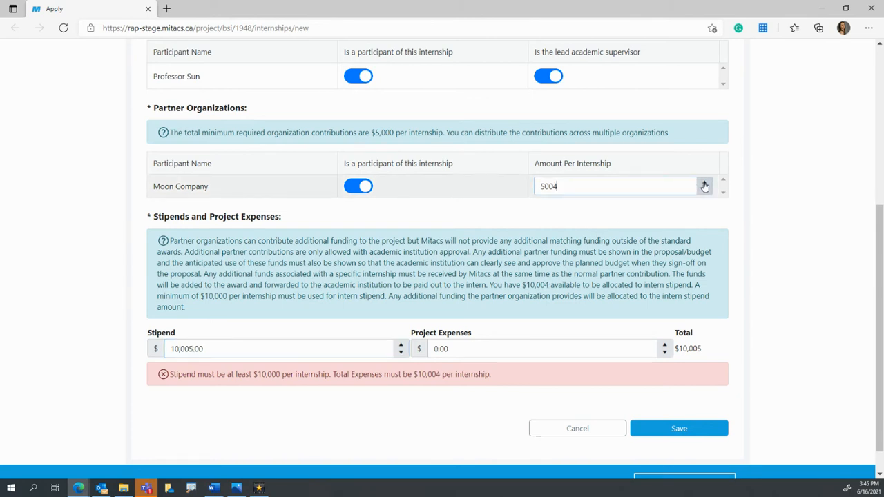
click(704, 185)
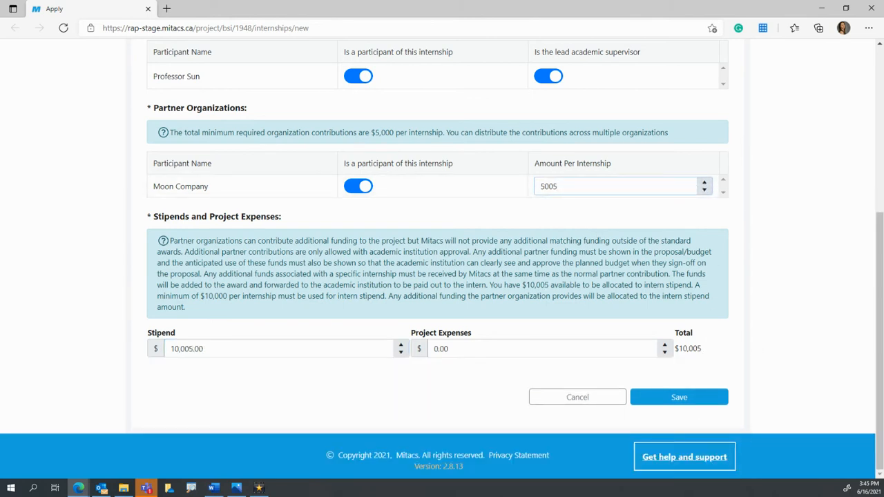
Set the stipend back to 10,000 and Moon Company's amount per internship back to 5,000
click(401, 352)
click(400, 353)
click(400, 352)
click(401, 352)
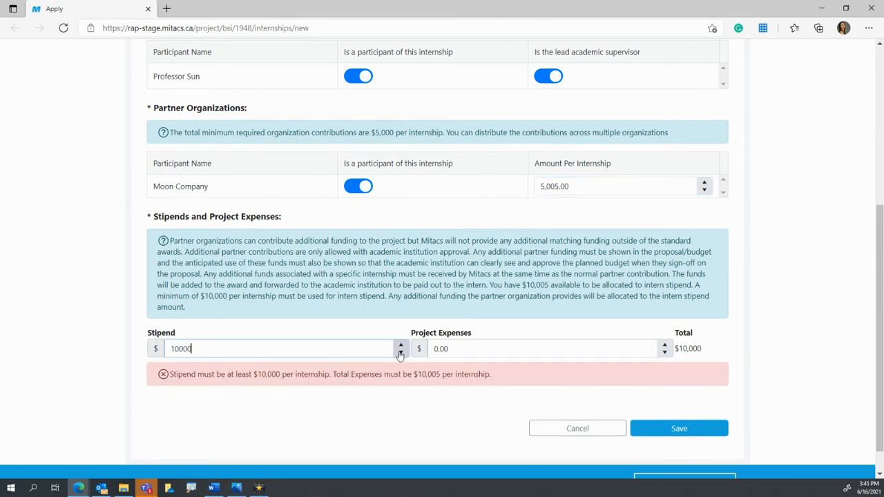
click(703, 190)
click(704, 192)
Save the Standard Funding internship and return to the Summary of Internships
click(700, 399)
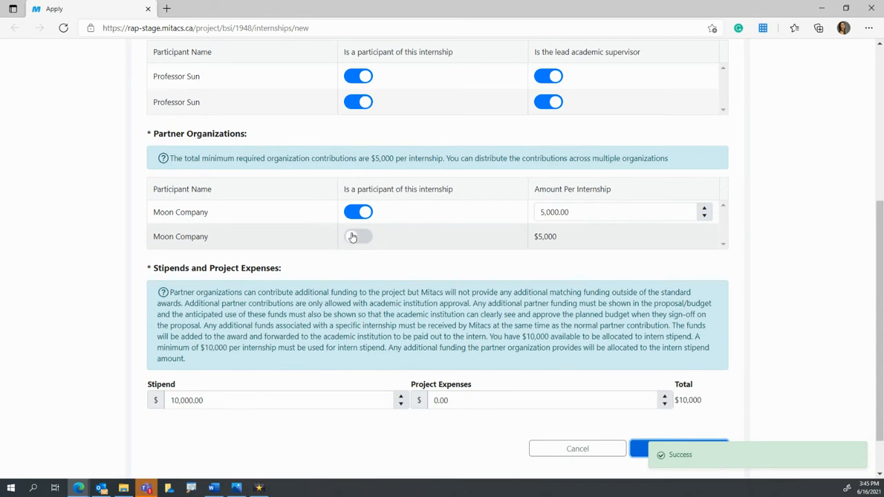
scroll(624, 377, up, 4)
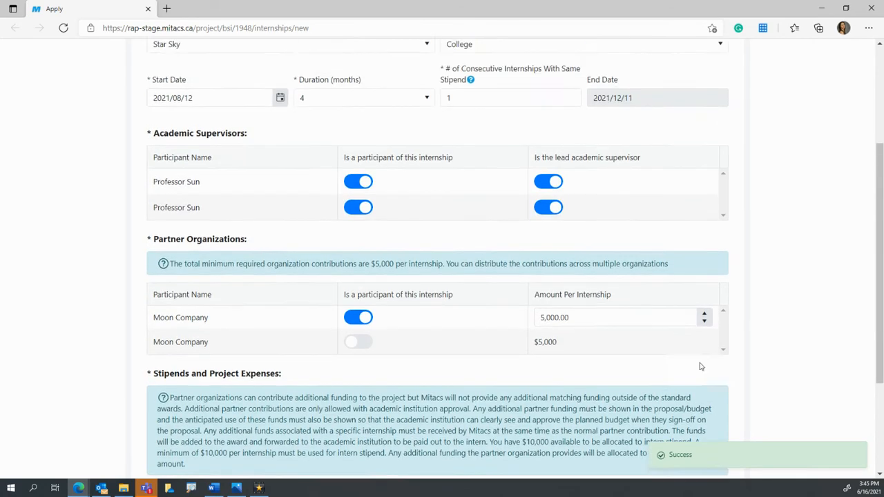
scroll(700, 347, down, 5)
click(669, 400)
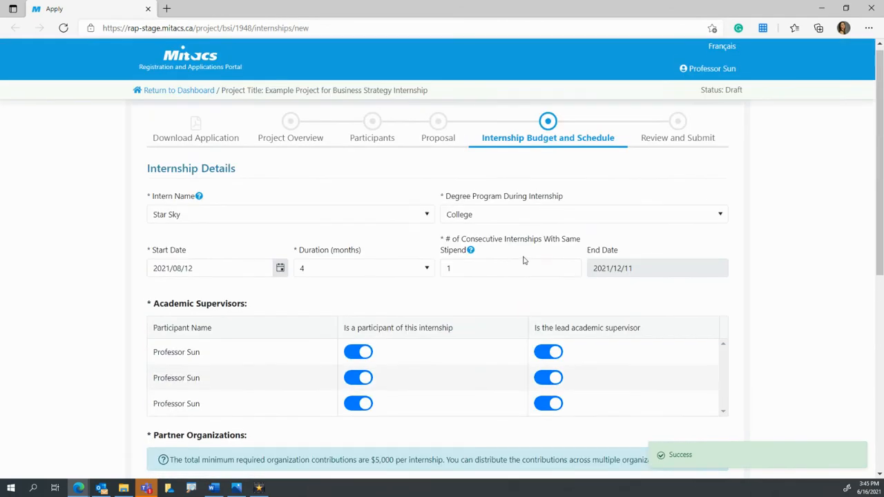
click(519, 140)
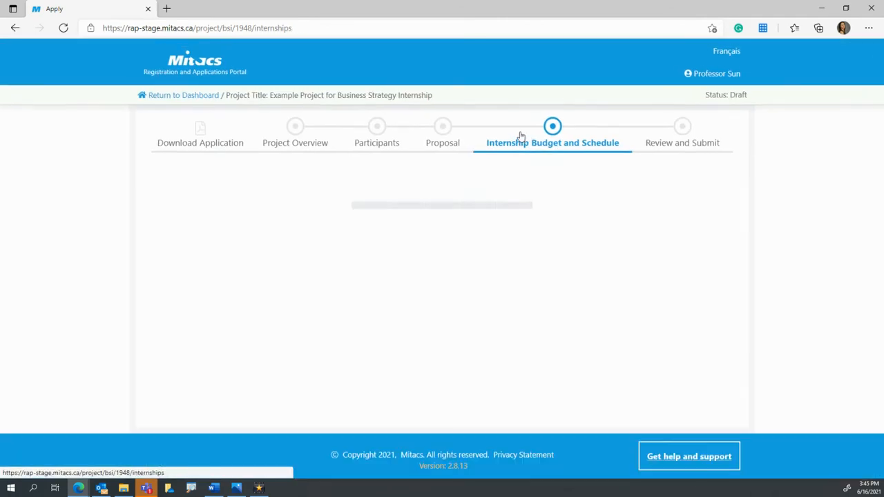
Choose BSI Standard Funding plus Project Costs and add a new internship under it
scroll(232, 150, down, 3)
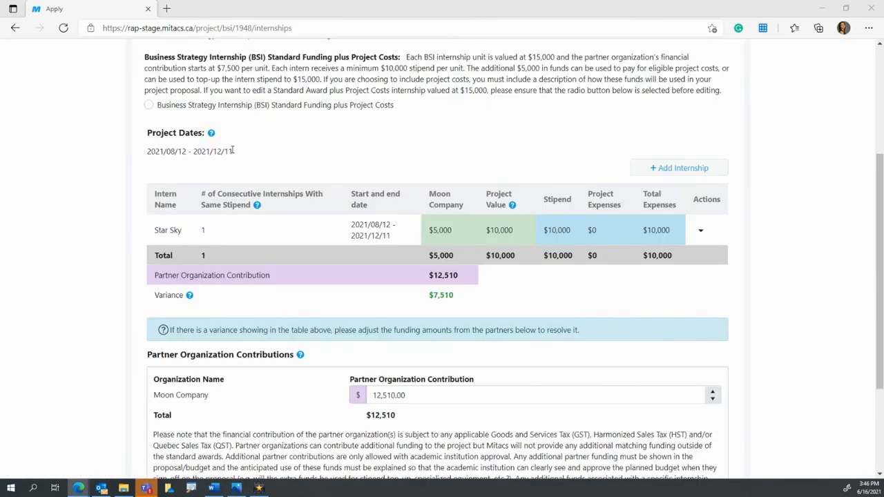
click(149, 106)
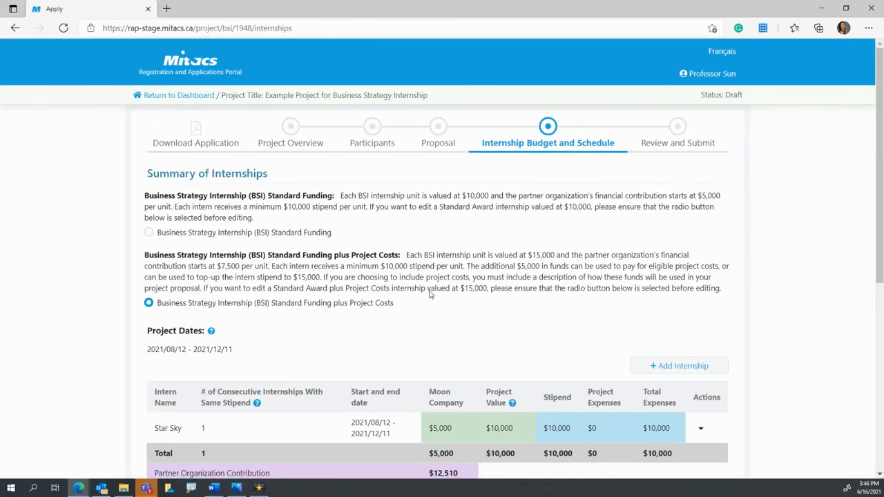
scroll(215, 312, down, 2)
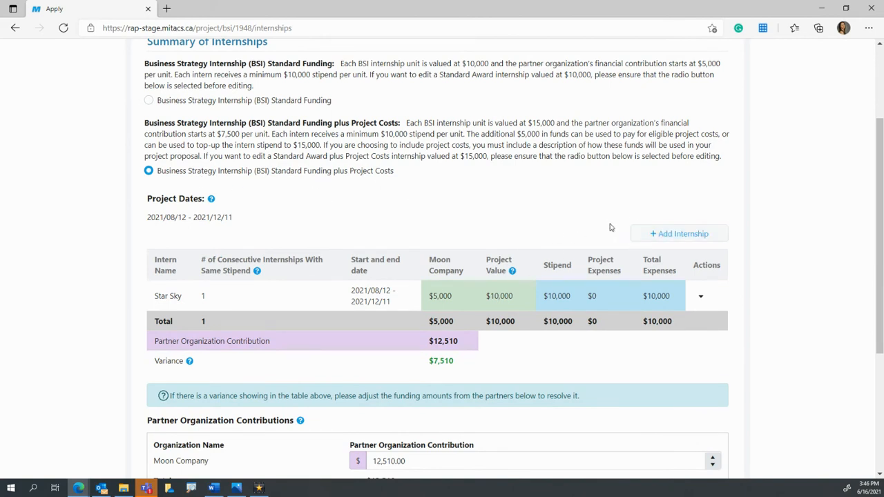
click(714, 237)
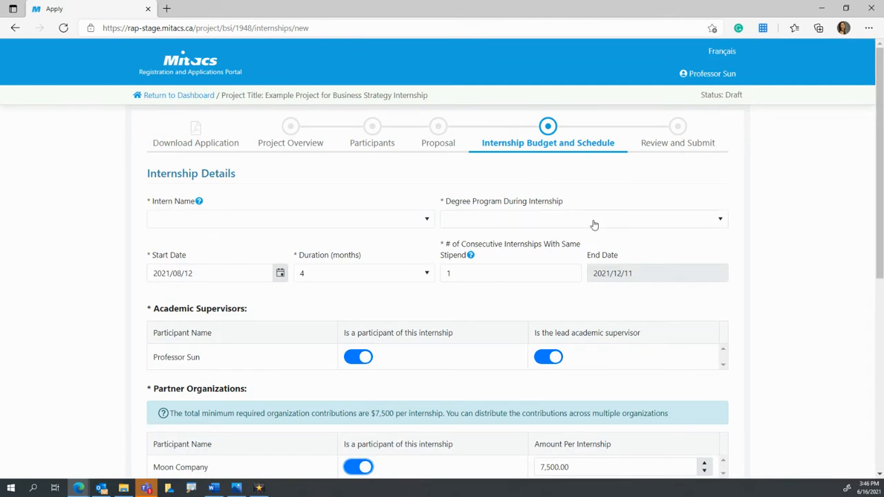
Set the new internship's intern name to TBD Later and its degree program to CEGEP
click(427, 220)
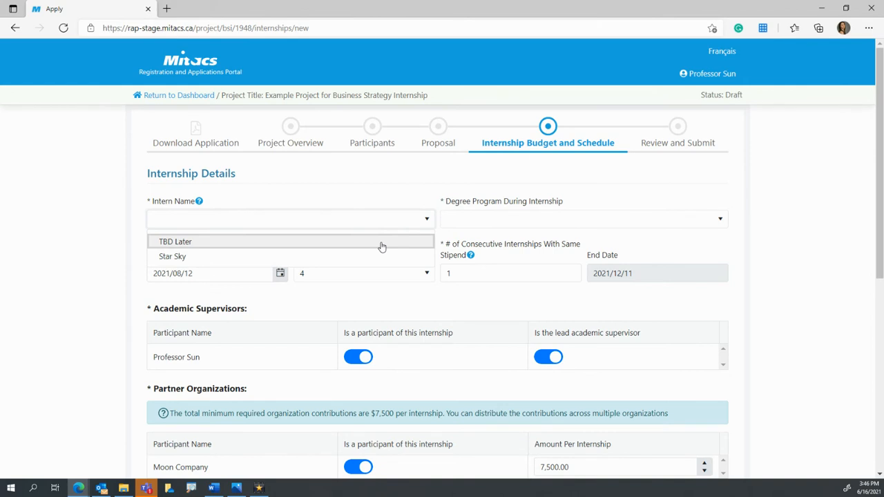
click(382, 242)
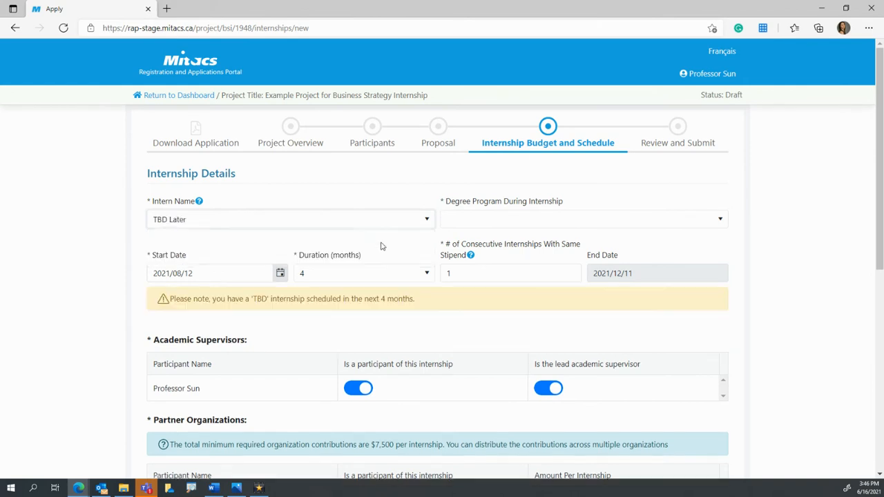
click(580, 223)
click(533, 259)
scroll(284, 217, down, 1)
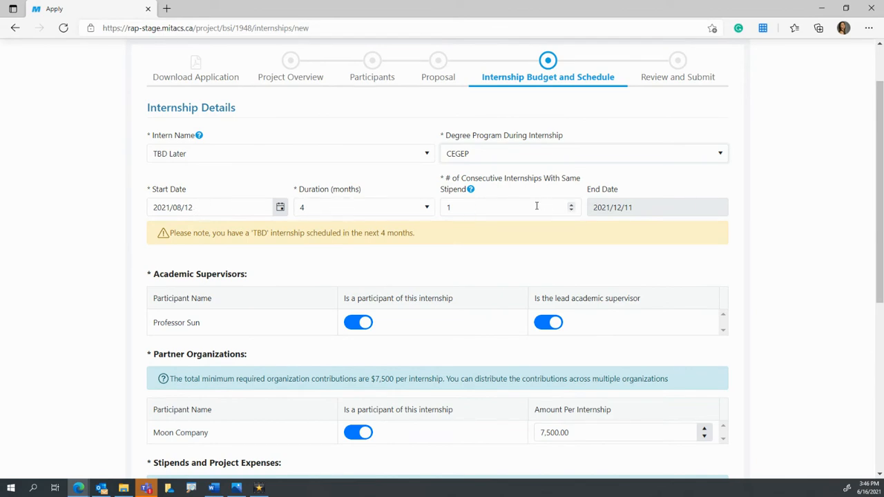
Review the minimum partner contribution and how the internship's funds are split between stipend and project expenses
scroll(525, 258, down, 3)
scroll(555, 256, up, 1)
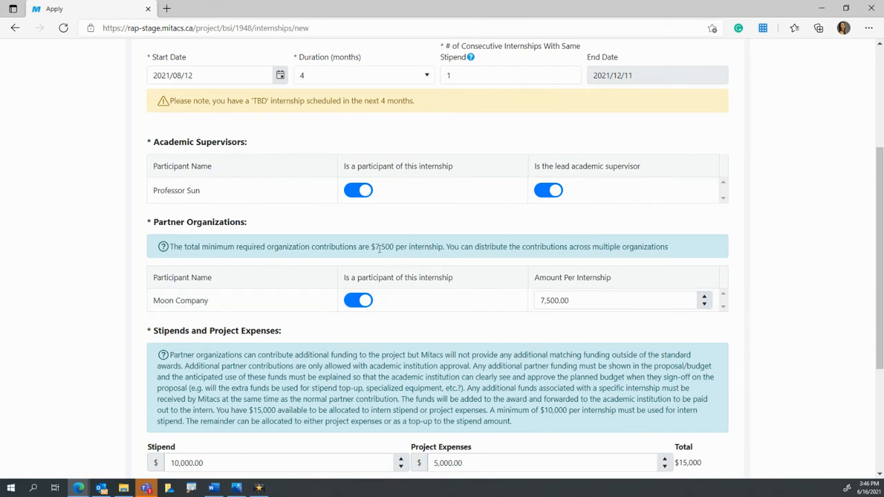
drag(394, 246, 371, 246)
click(441, 247)
scroll(634, 238, down, 1)
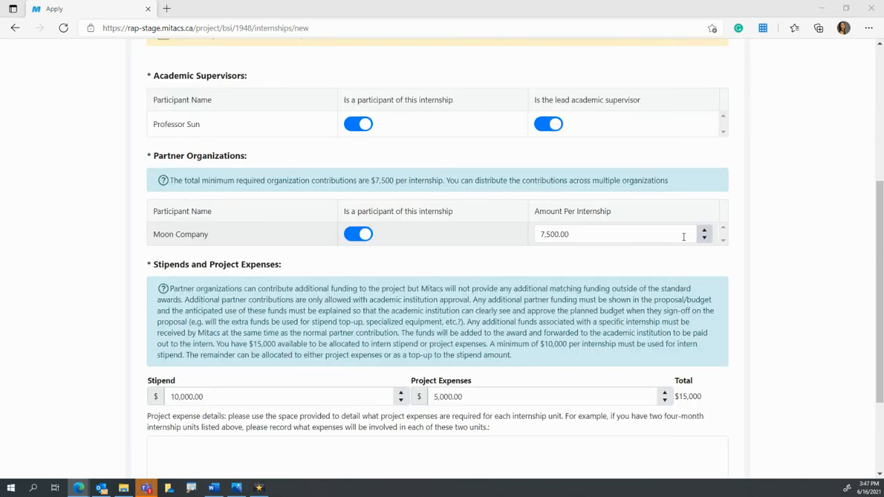
drag(705, 401, 149, 383)
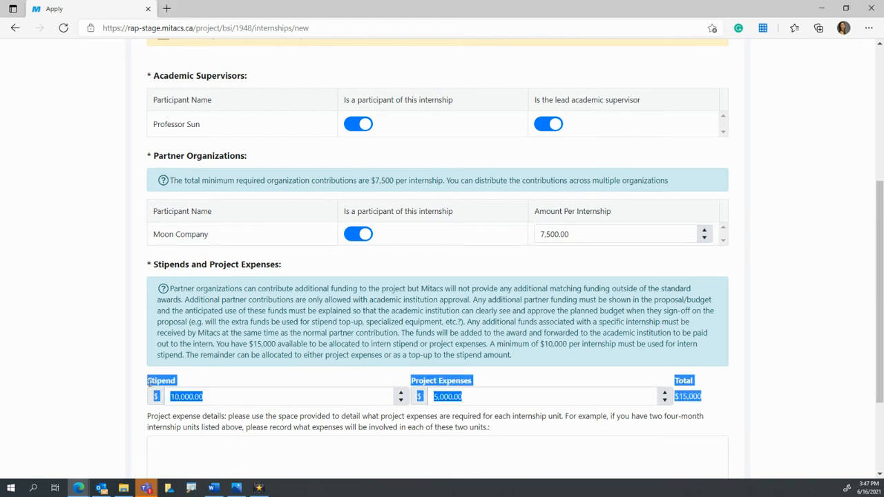
click(717, 416)
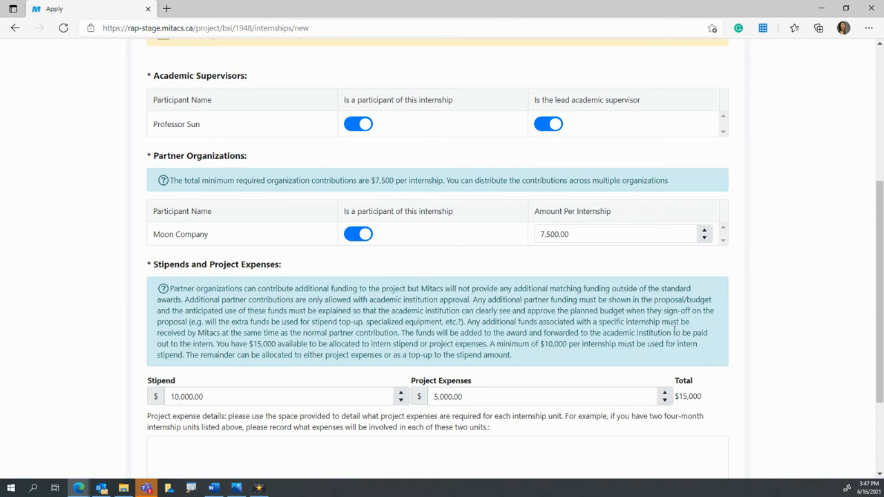
scroll(719, 313, down, 1)
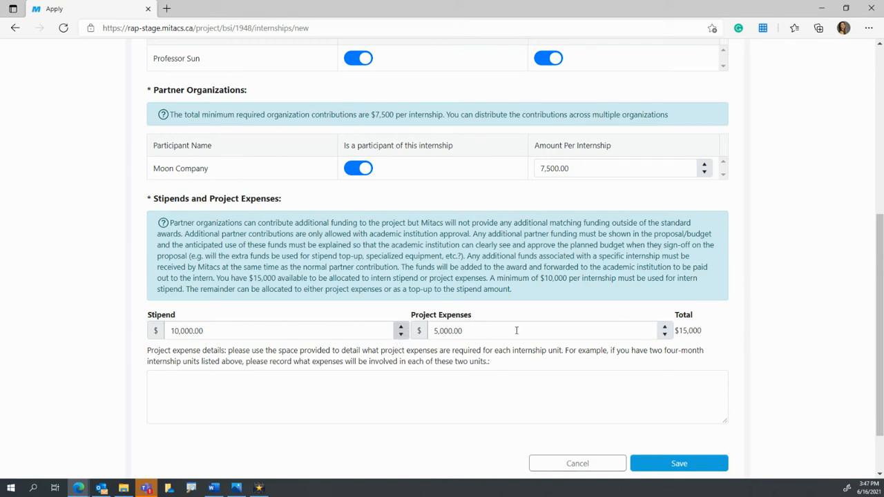
Set the project expenses to 2,000 and the stipend to 13,000 for the TBD internship
click(559, 330)
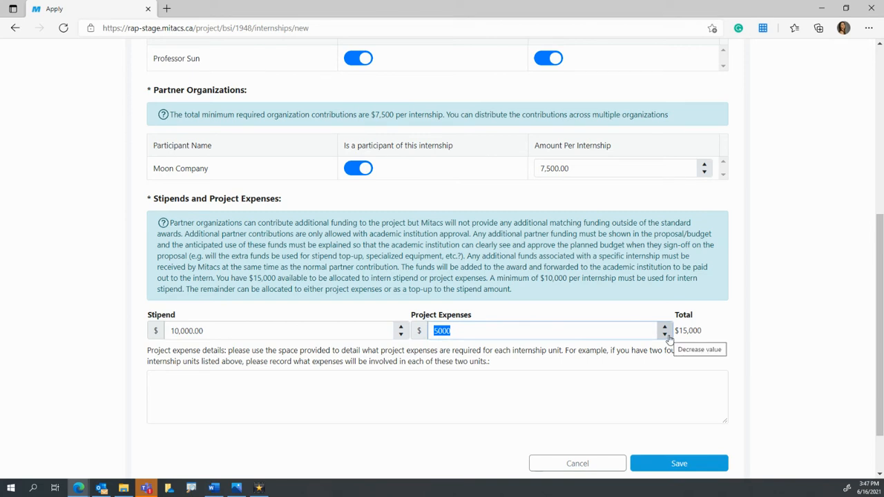
key(BackSpace)
text(2000)
click(343, 328)
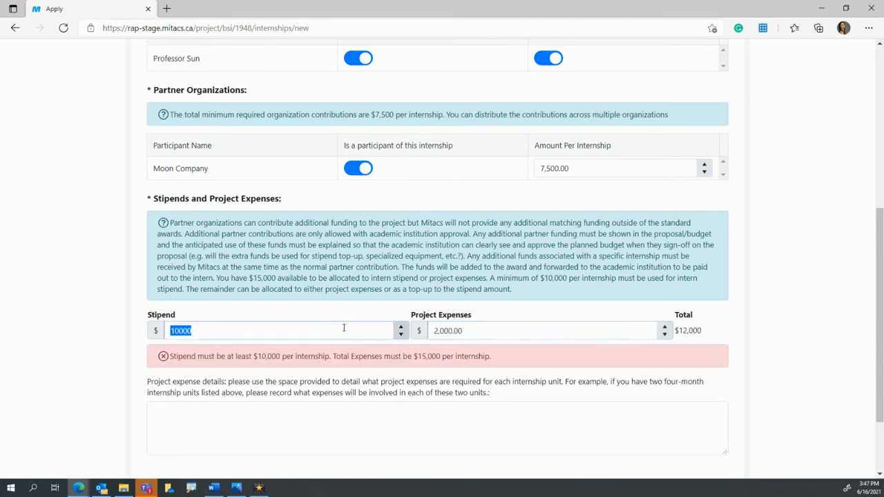
text(13000)
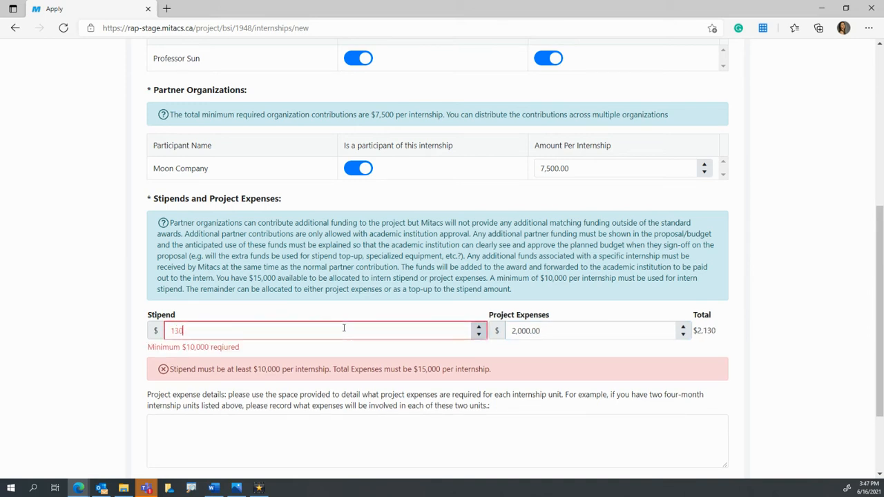
click(353, 354)
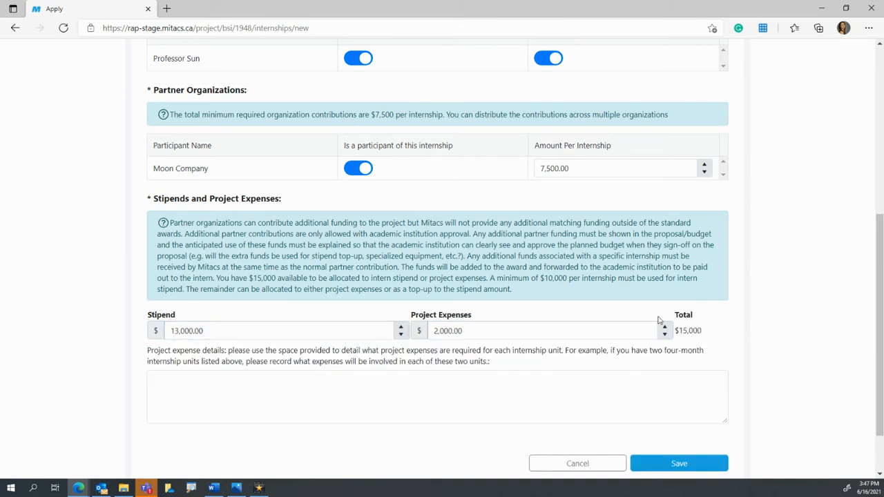
drag(710, 330, 681, 329)
click(683, 349)
Save the TBD internship with the project expense details left blank
click(262, 394)
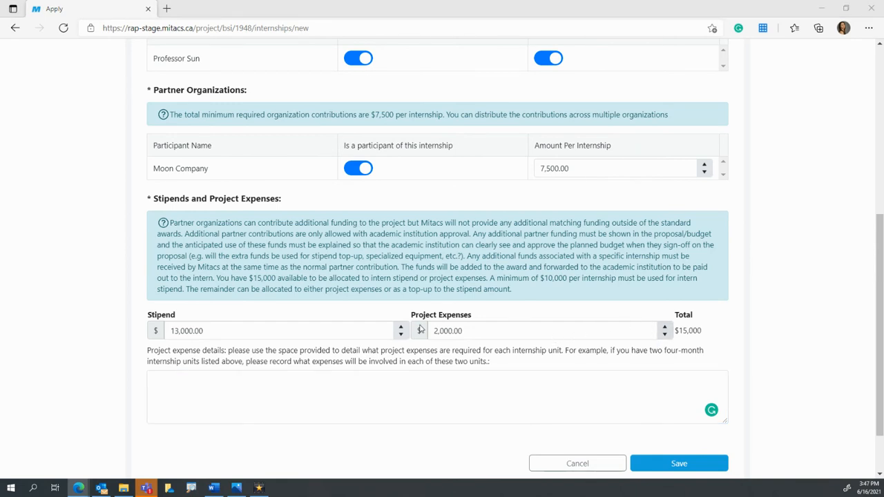
scroll(423, 311, down, 1)
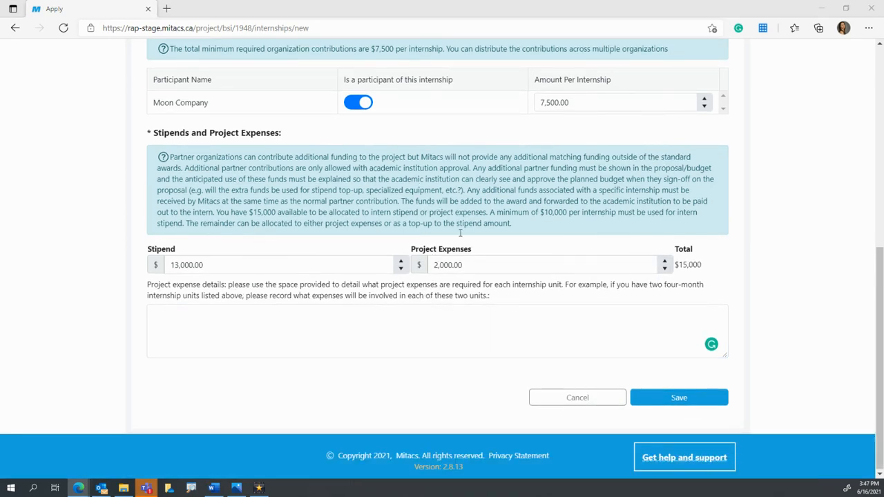
click(669, 403)
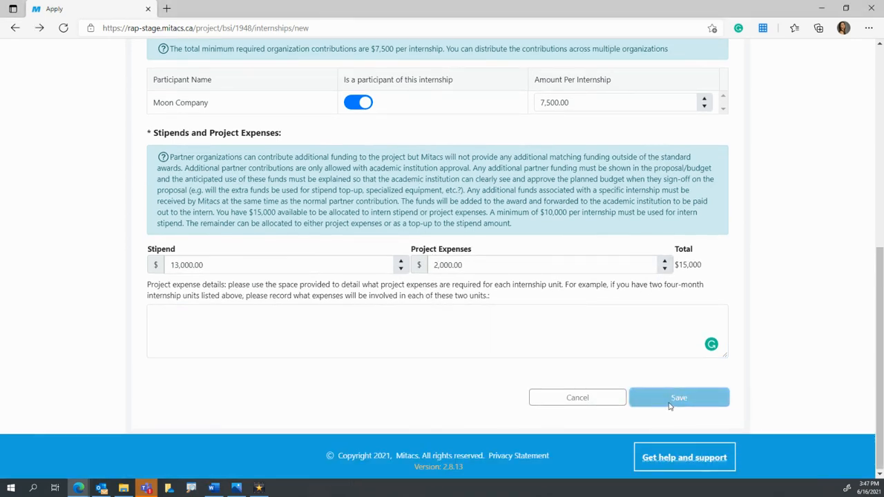
scroll(594, 281, down, 2)
scroll(594, 282, down, 1)
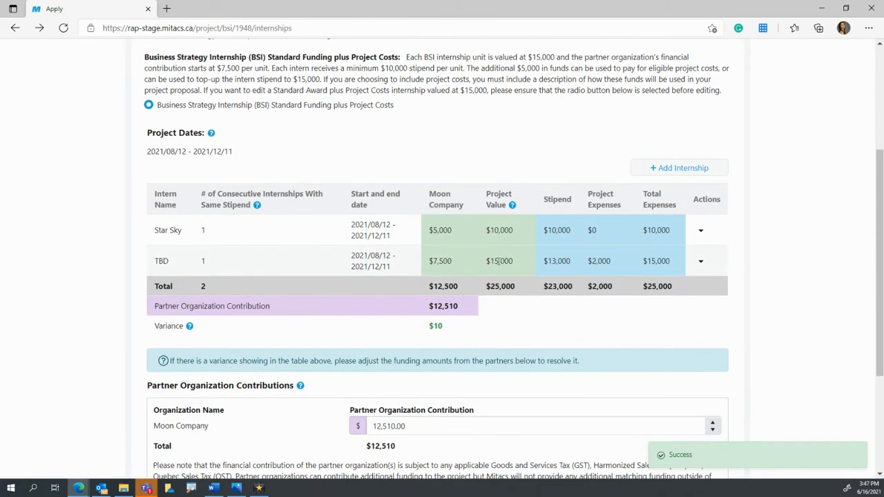
Examine the internships summary table, the partner contribution variance and the actions available for the $10,000 internship
drag(703, 295, 141, 200)
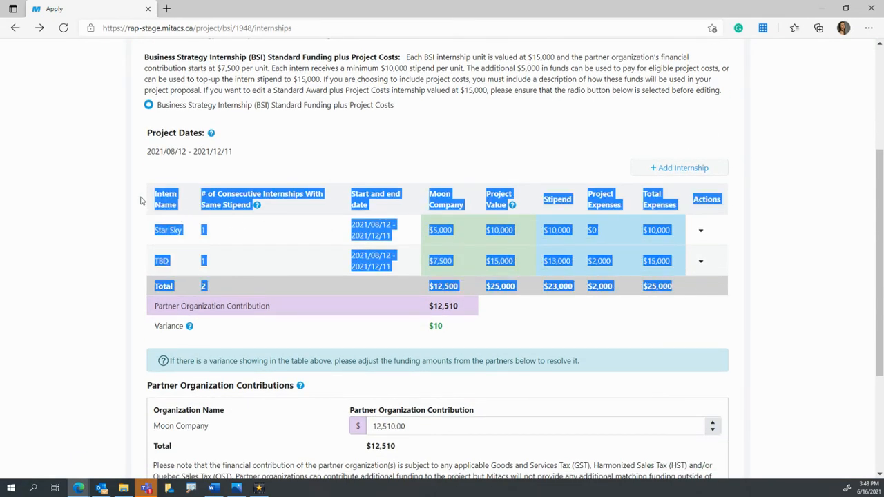
click(680, 346)
scroll(655, 334, down, 1)
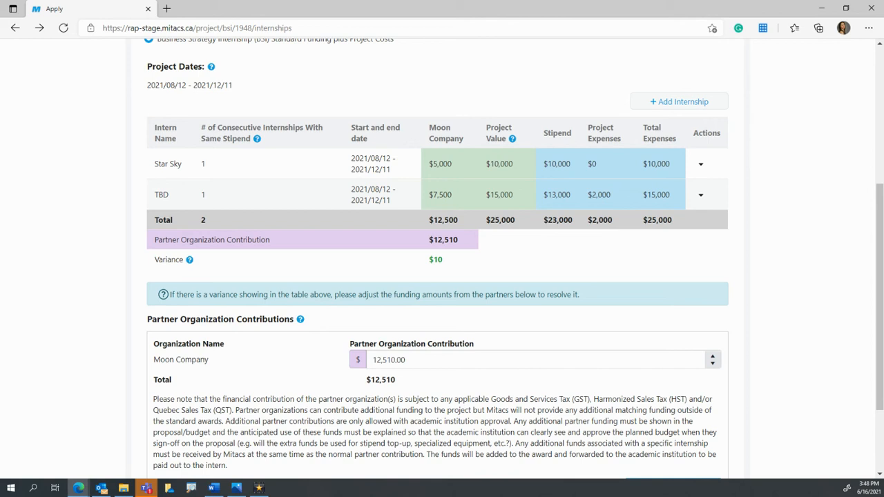
scroll(777, 277, up, 1)
click(701, 232)
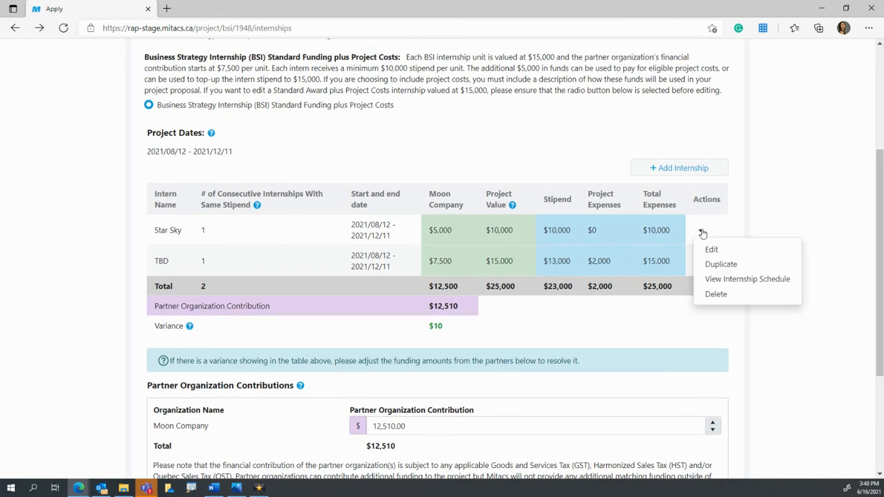
click(773, 172)
scroll(776, 186, up, 1)
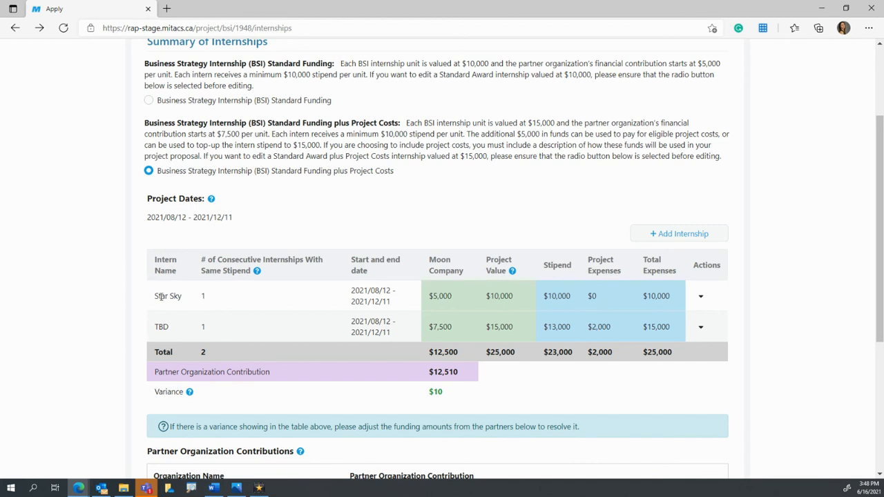
Select BSI Standard Funding and open the $10,000 internship for editing
drag(509, 297, 484, 302)
click(517, 300)
click(702, 299)
click(280, 163)
click(149, 100)
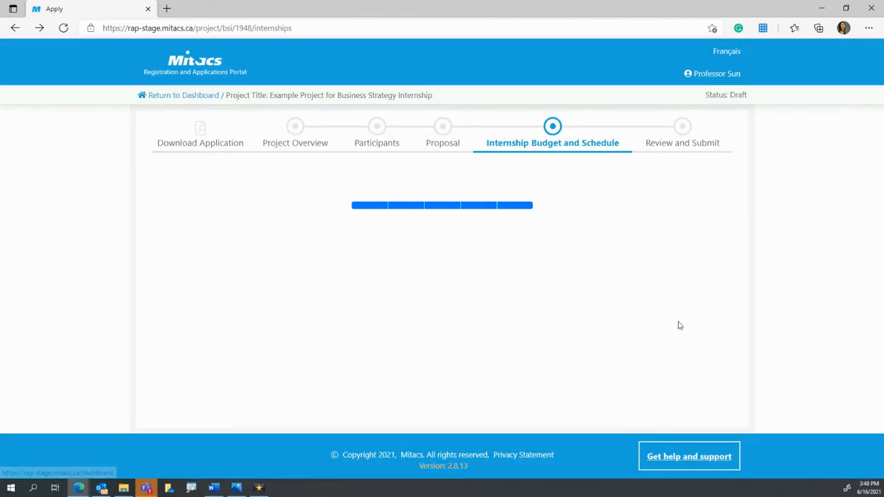
scroll(704, 415, down, 1)
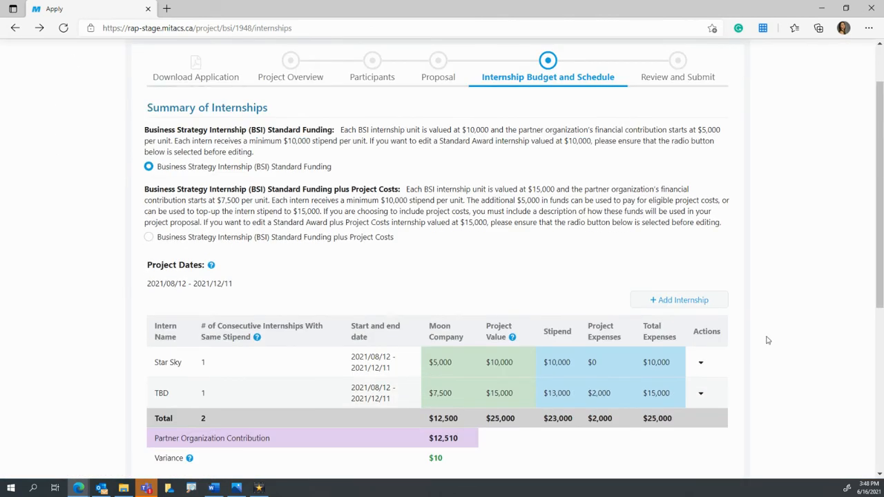
click(702, 366)
click(712, 382)
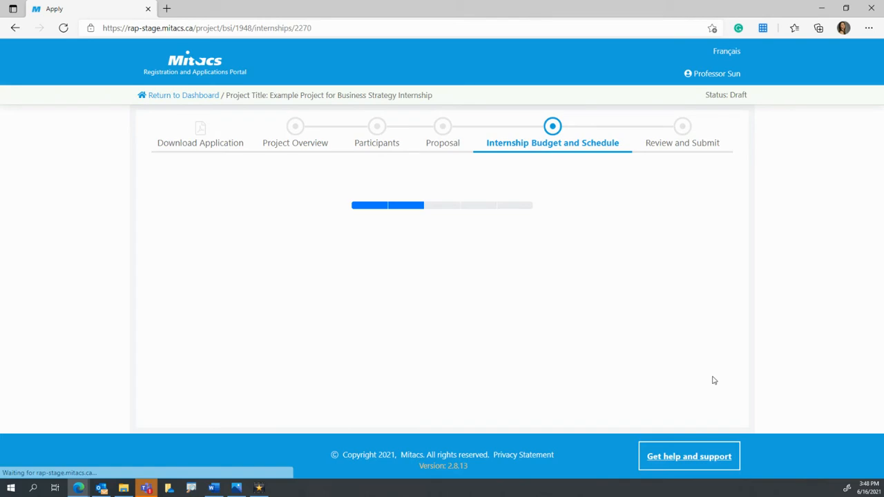
Leave the $10,000 internship's edit form and return to the summary of internships
scroll(642, 310, down, 4)
click(603, 401)
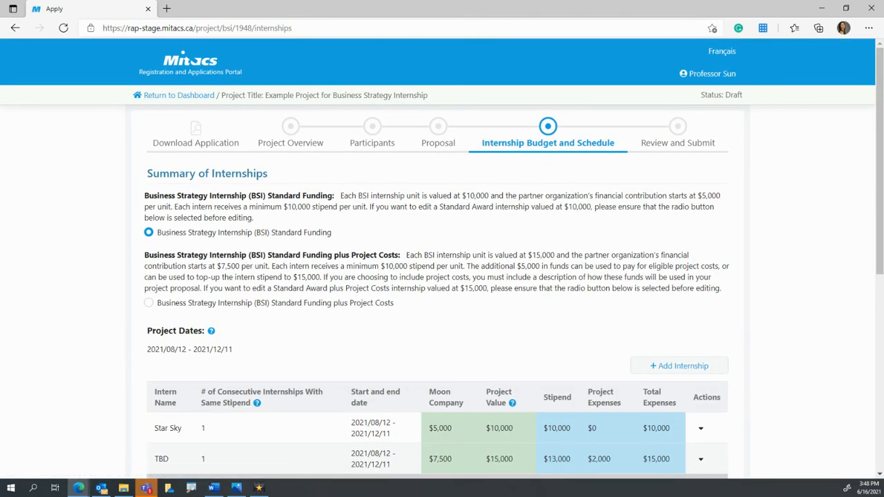
Examine the partner organization contribution and variance rows under the internships table, along with Moon Company's contribution amount
scroll(473, 313, down, 3)
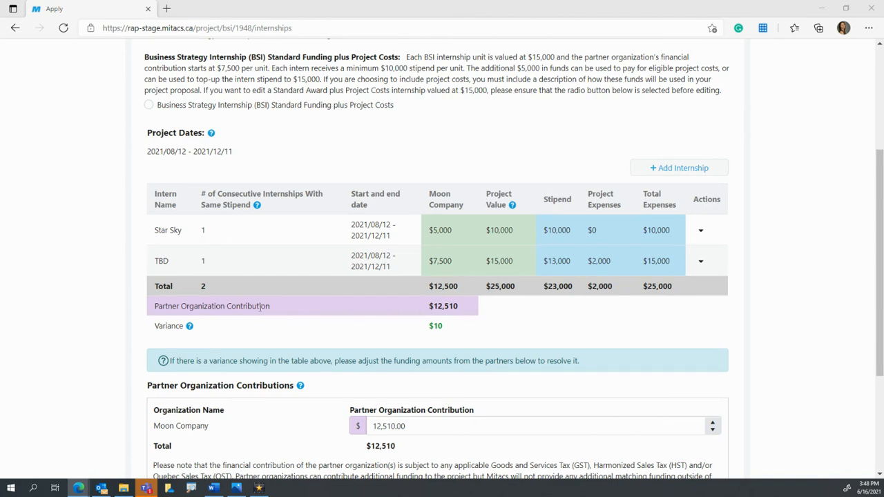
drag(474, 311, 154, 319)
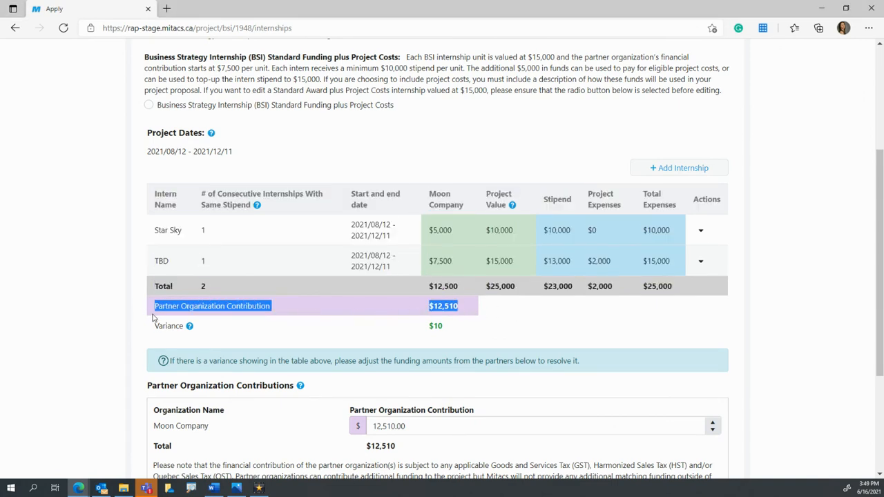
click(601, 328)
scroll(595, 319, down, 2)
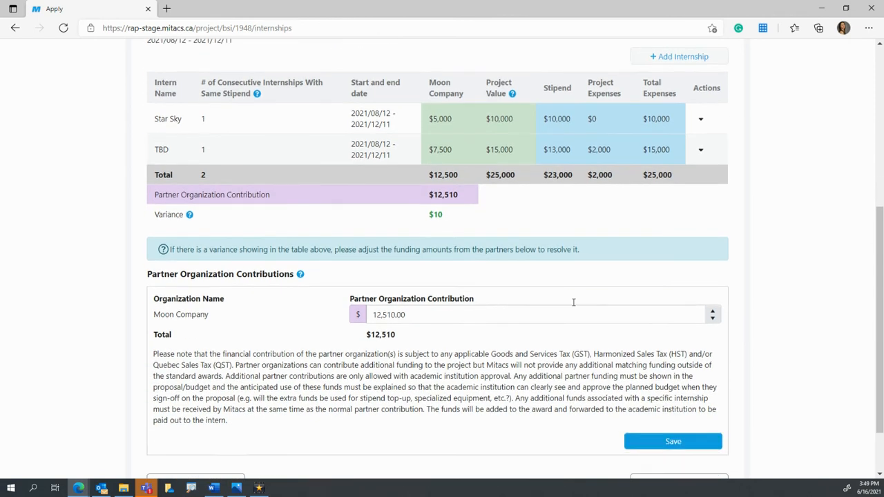
click(410, 295)
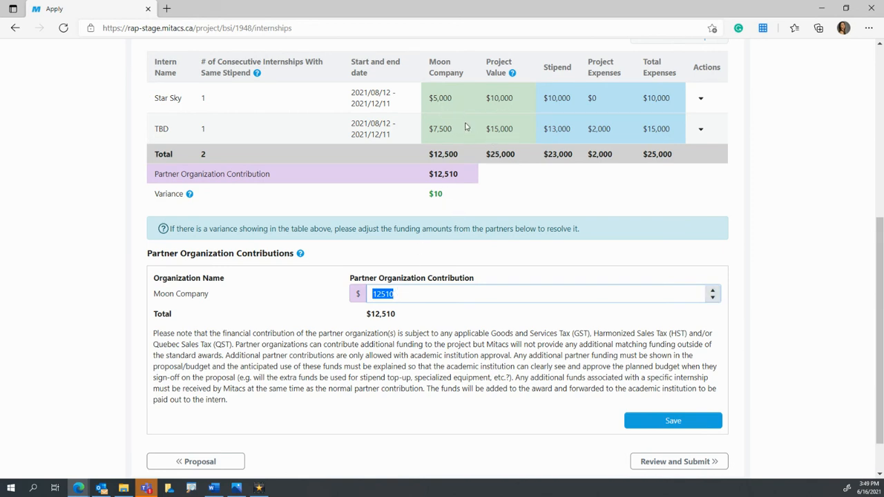
drag(456, 198, 394, 194)
click(557, 198)
drag(439, 195, 426, 202)
click(523, 199)
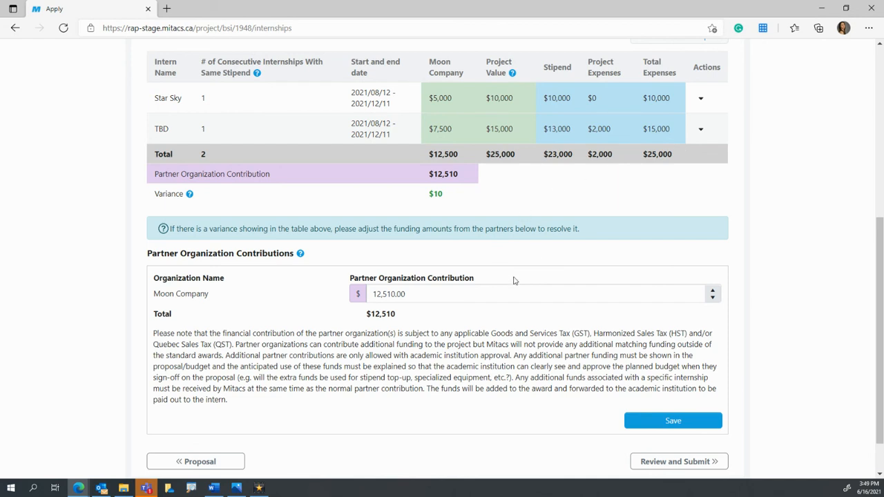
Lower Moon Company's partner organization contribution to 12,497 and check the effect on the variance
click(714, 297)
click(714, 298)
click(714, 297)
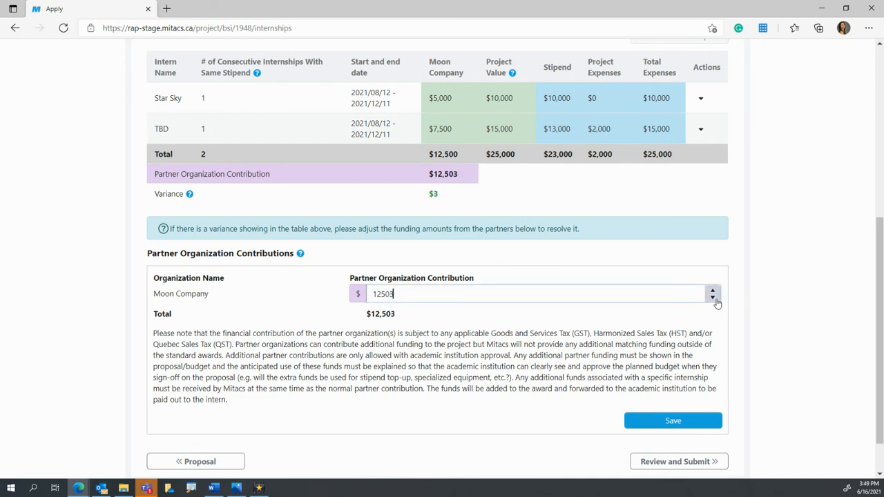
click(716, 299)
click(716, 300)
click(713, 298)
drag(455, 197, 423, 195)
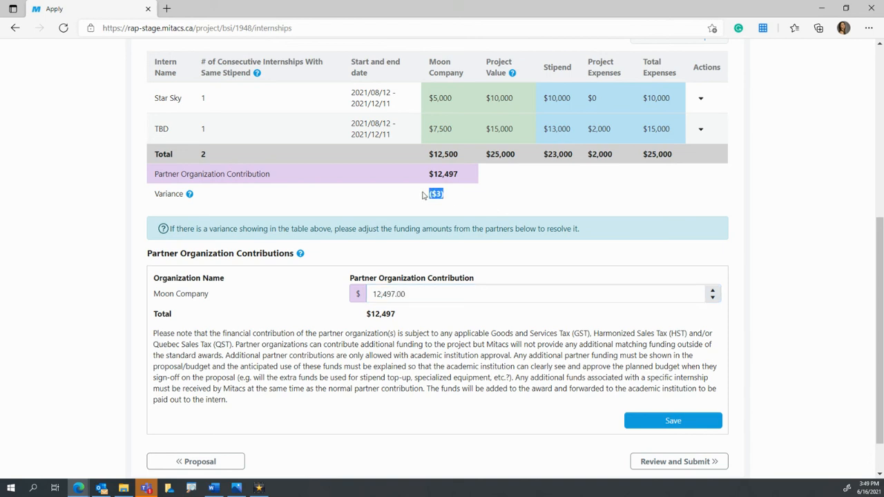
click(701, 276)
Set Moon Company's partner organization contribution to 12,500 and save the partner organization contributions
click(446, 292)
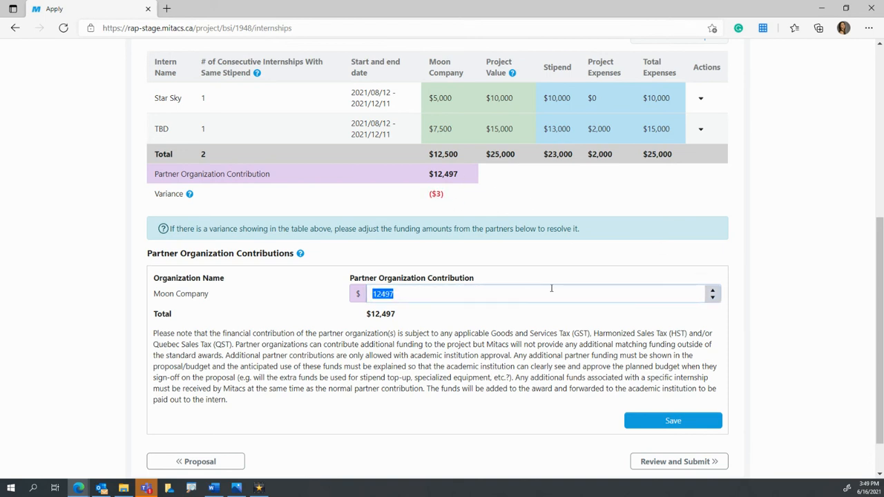
click(712, 290)
click(712, 291)
click(712, 291)
click(713, 291)
click(713, 297)
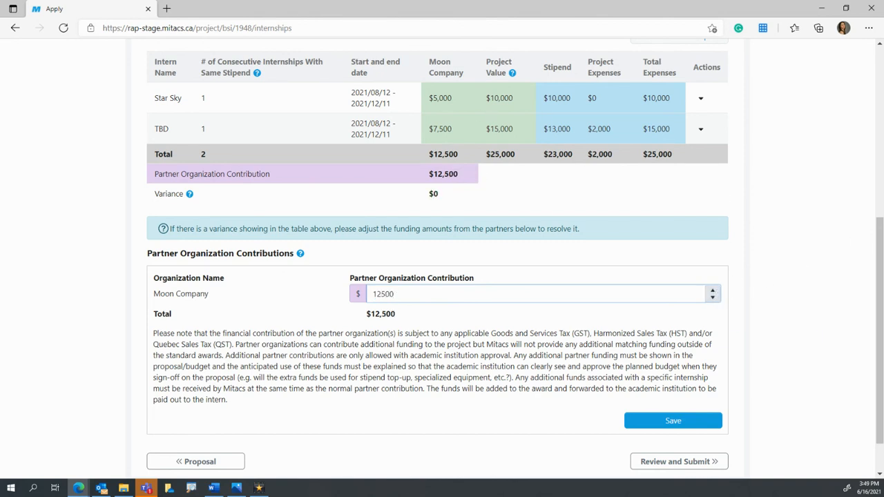
scroll(385, 252, down, 1)
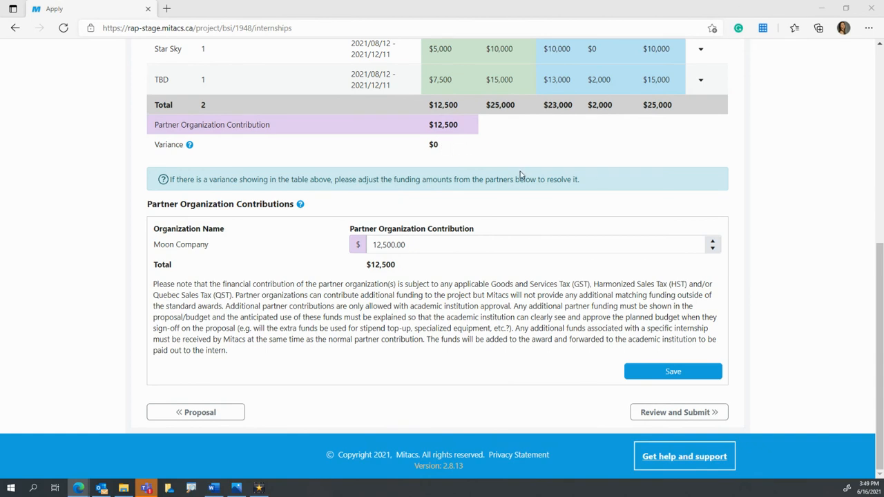
scroll(587, 273, up, 1)
scroll(573, 274, down, 1)
click(691, 373)
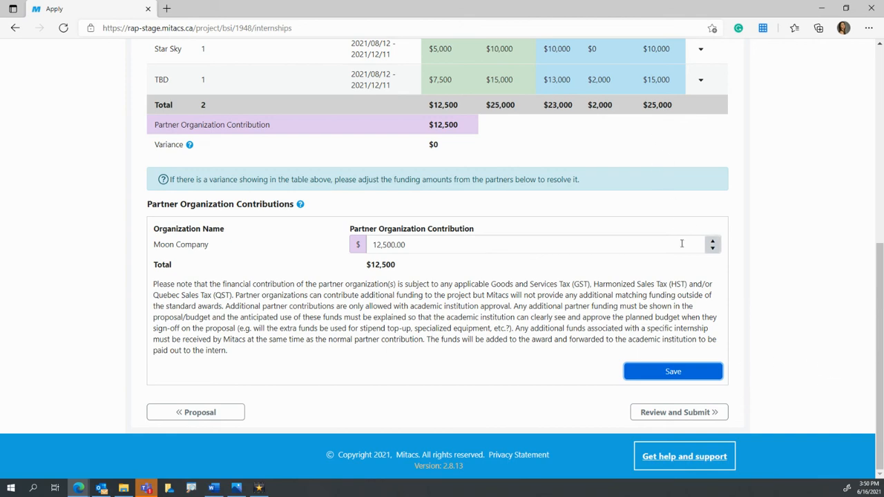
scroll(683, 238, up, 10)
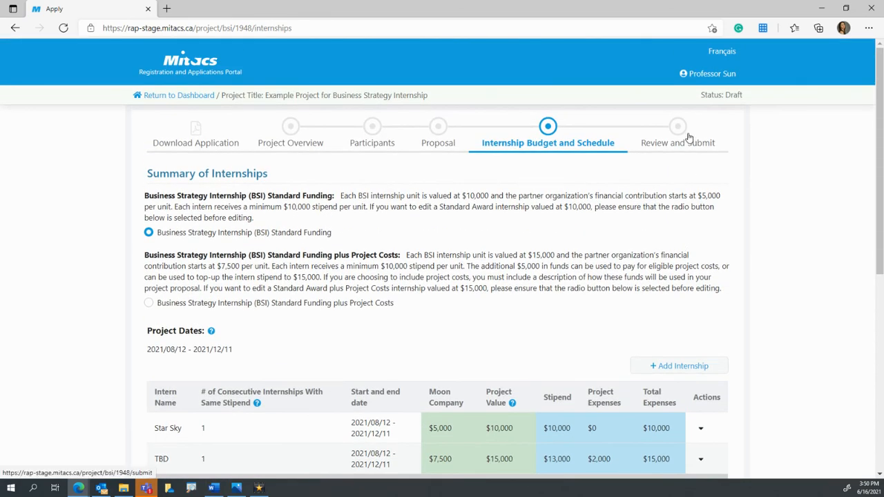